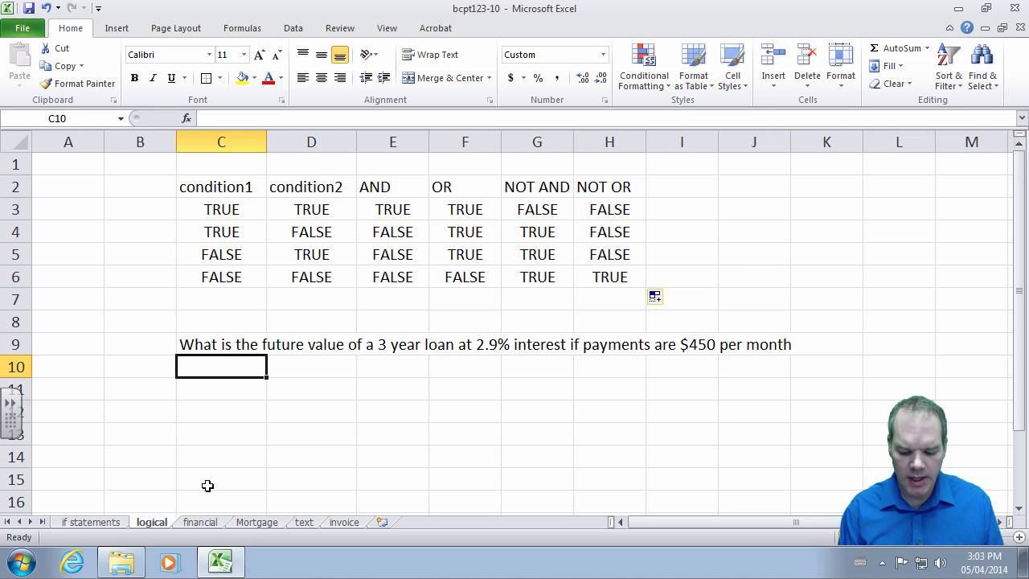
# - Start inserting a function in cell C10 and list the functions in the Financial category
pyautogui.write('=')
pyautogui.press('Escape')
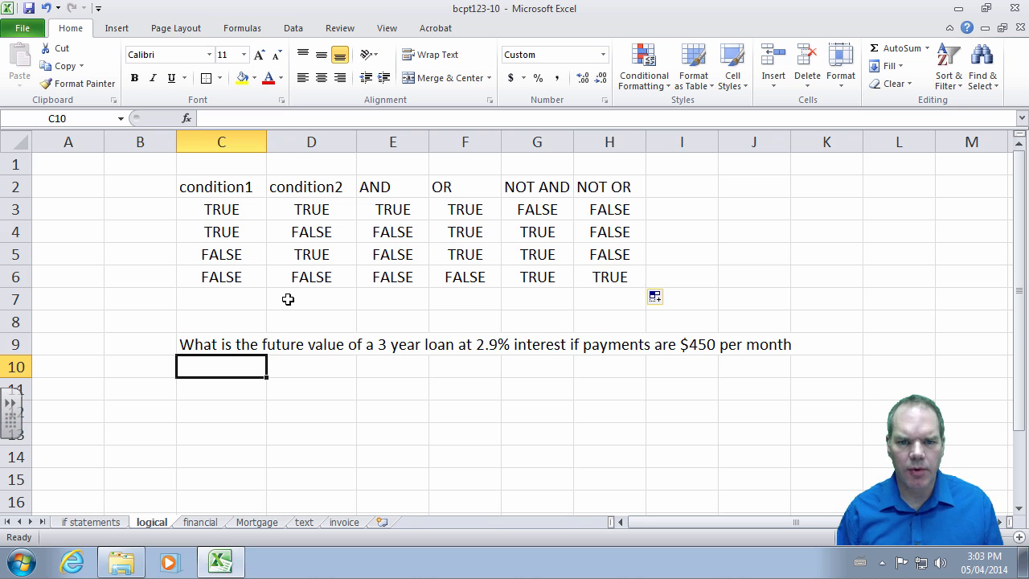
pyautogui.click(187, 119)
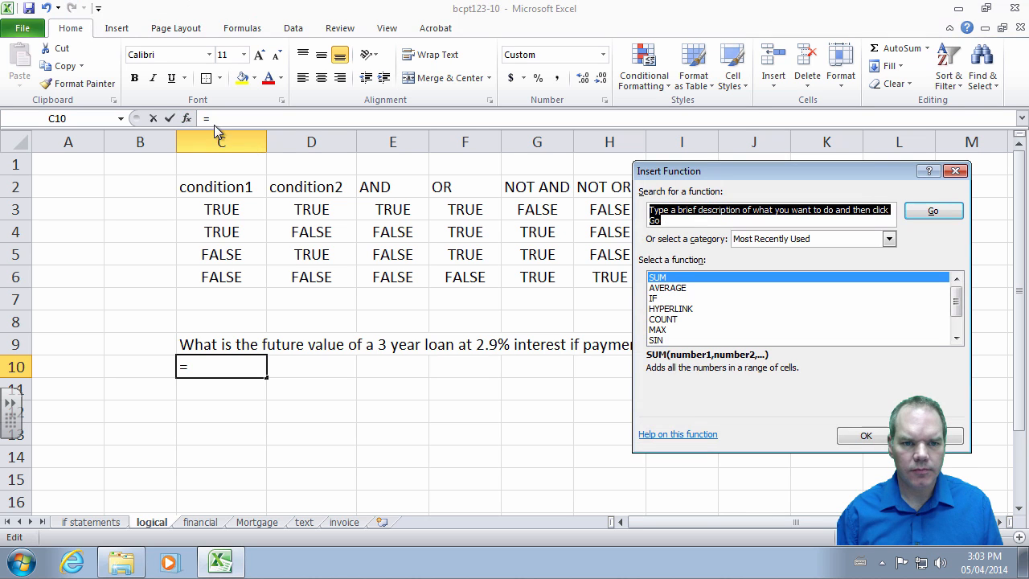
pyautogui.click(888, 239)
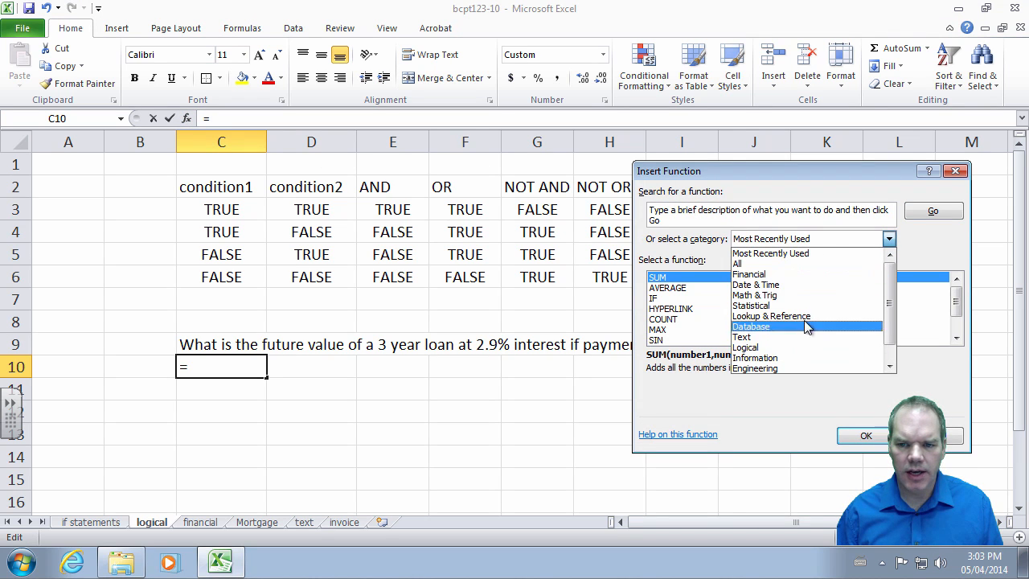
pyautogui.click(796, 276)
# - Choose the FV function from the Financial list and open its arguments for cell C10
pyautogui.click(685, 287)
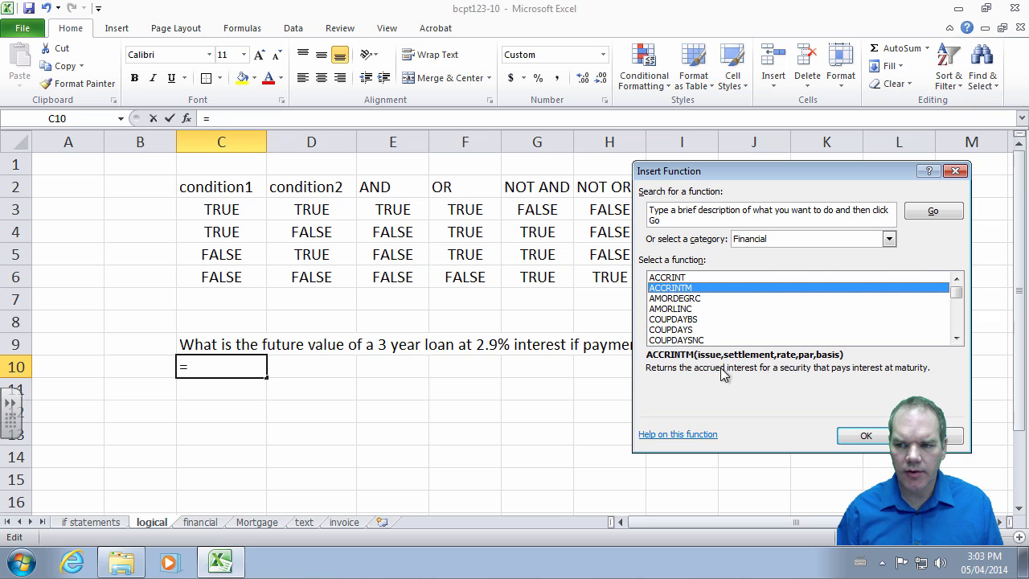
pyautogui.click(689, 299)
pyautogui.press('Down')
pyautogui.press('Down')
pyautogui.press('Down')
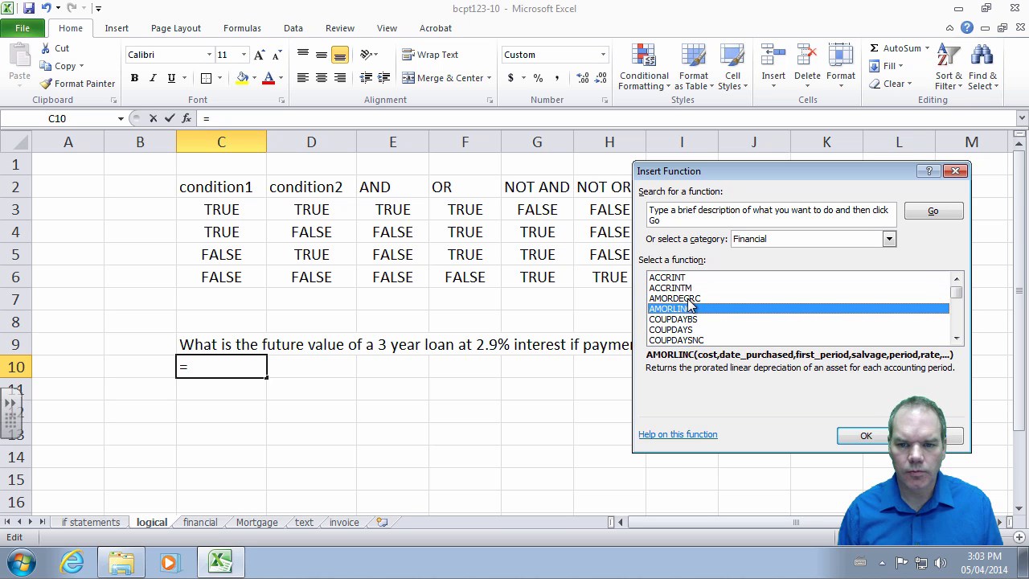
pyautogui.press('Down')
pyautogui.press('Down')
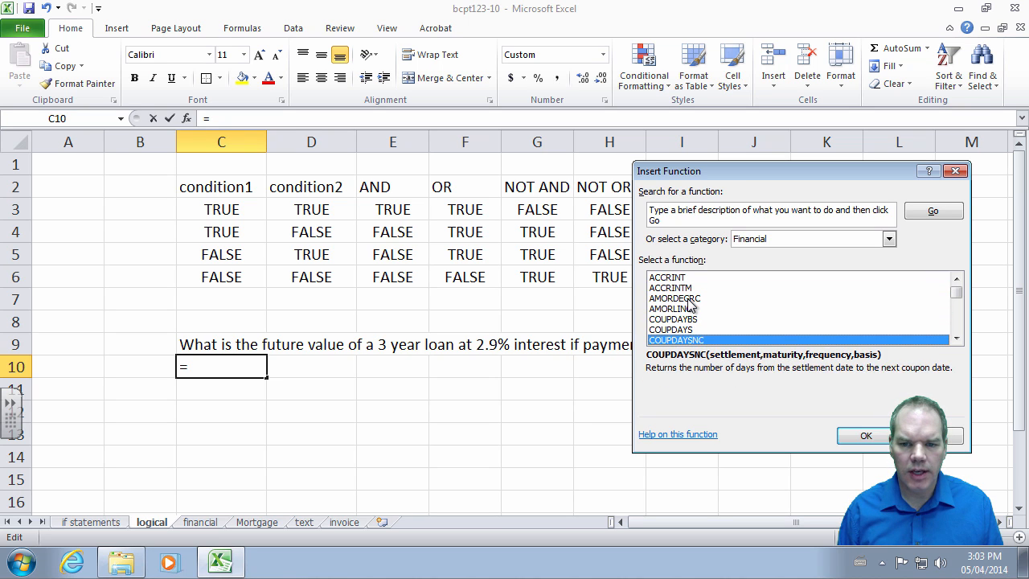
pyautogui.press('Down')
pyautogui.press('Down')
pyautogui.press('Down')
pyautogui.press('Down')
pyautogui.press('Down')
pyautogui.press('Down')
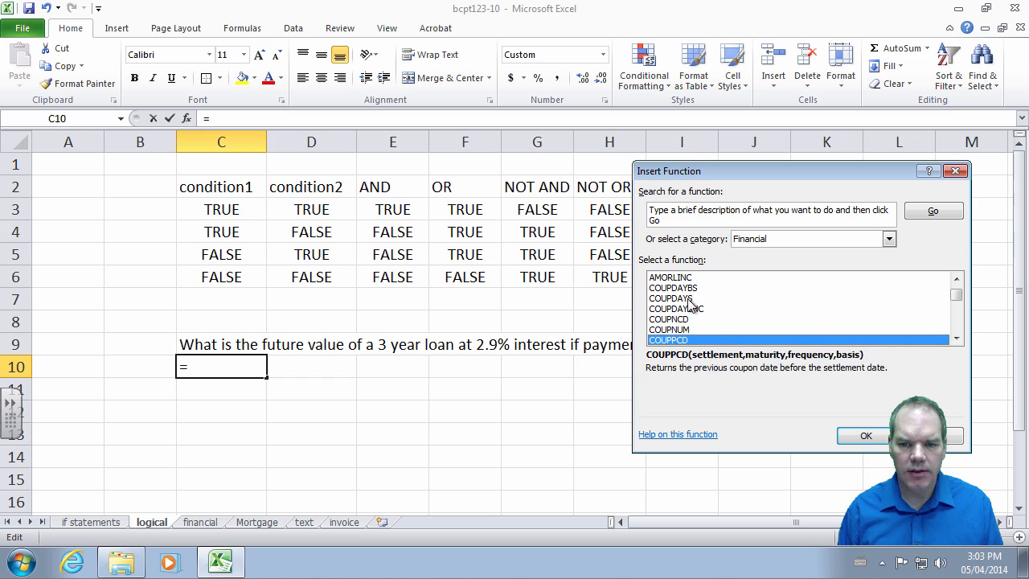
pyautogui.press('Down')
pyautogui.press('Down')
pyautogui.press('Down')
pyautogui.press('Down')
pyautogui.press('Down')
pyautogui.press('Down')
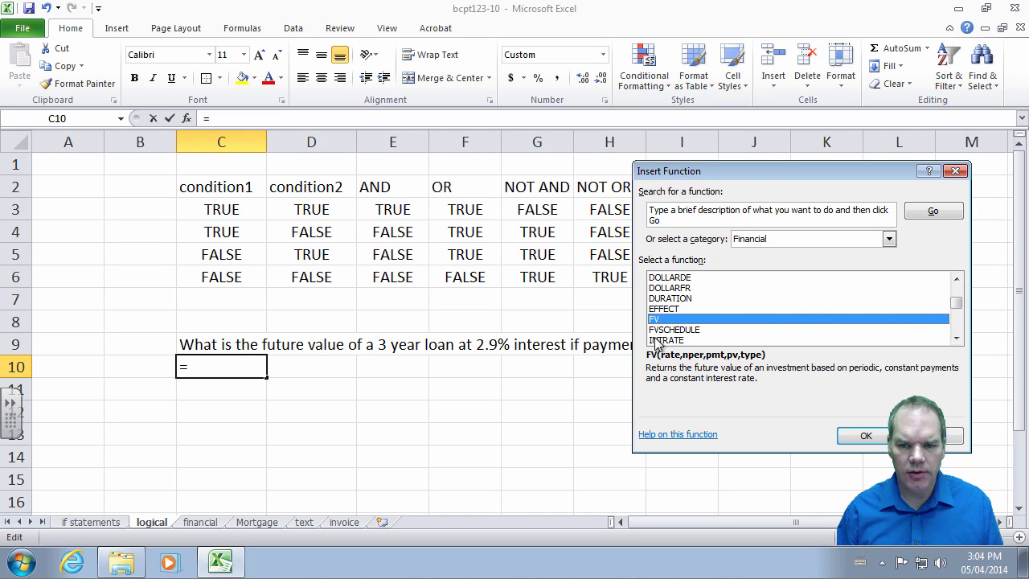
pyautogui.click(872, 436)
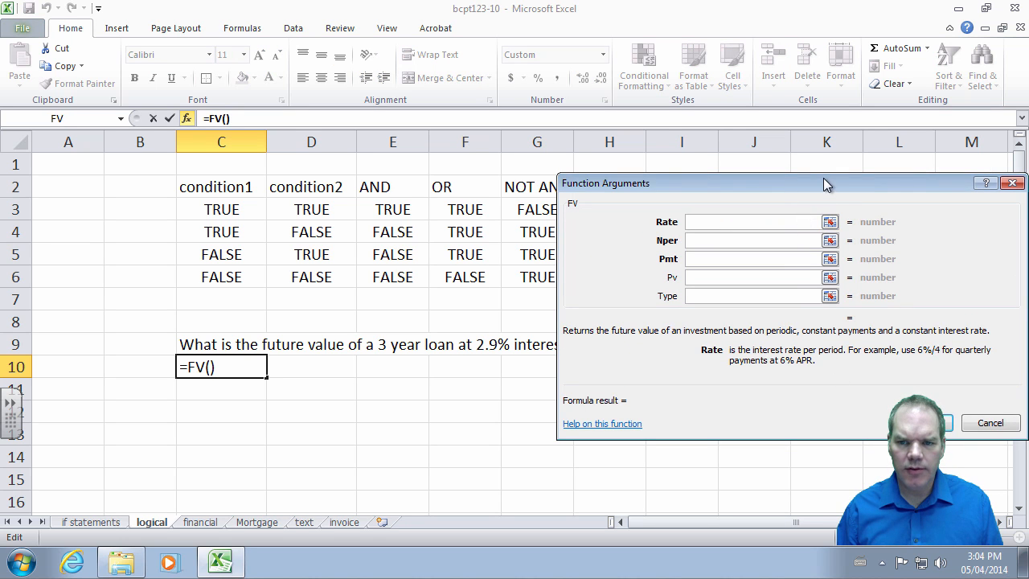
# - Fill in the FV arguments with Rate 2.9%/12, Nper 3*12 and Pmt -450, and insert the formula in C10
pyautogui.moveTo(823, 184); pyautogui.dragTo(774, 42)
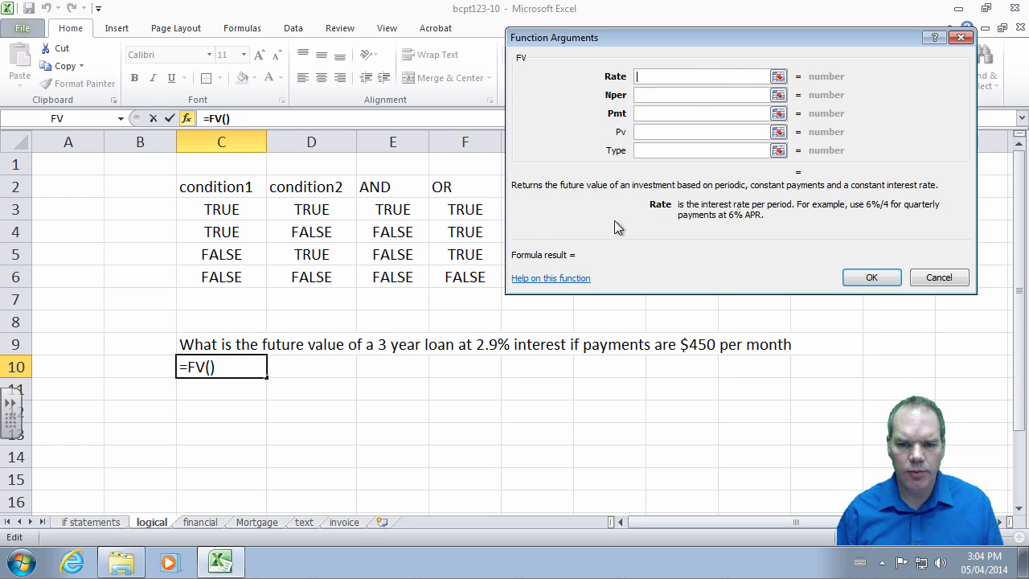
pyautogui.write('2.')
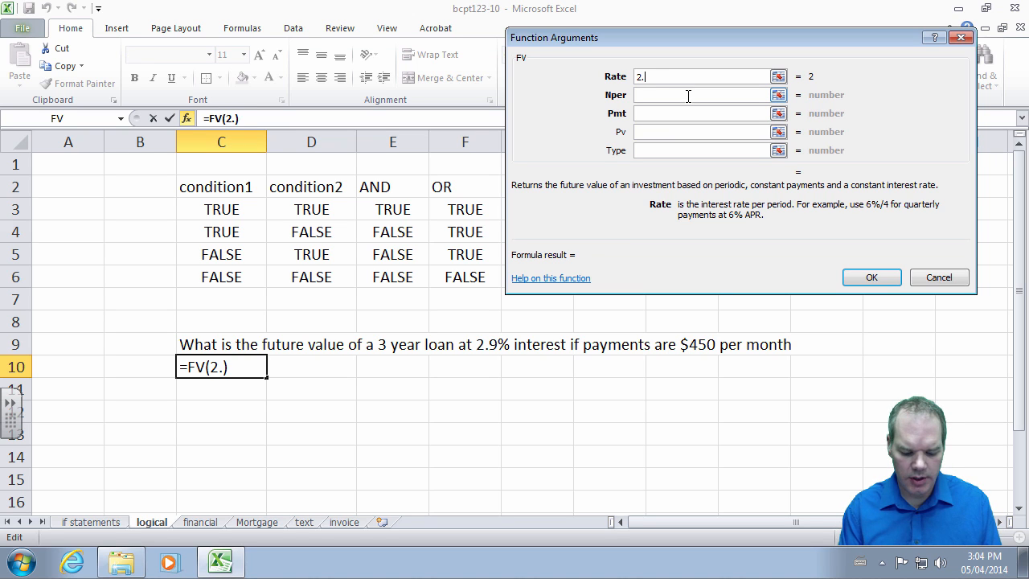
pyautogui.write('9%/12')
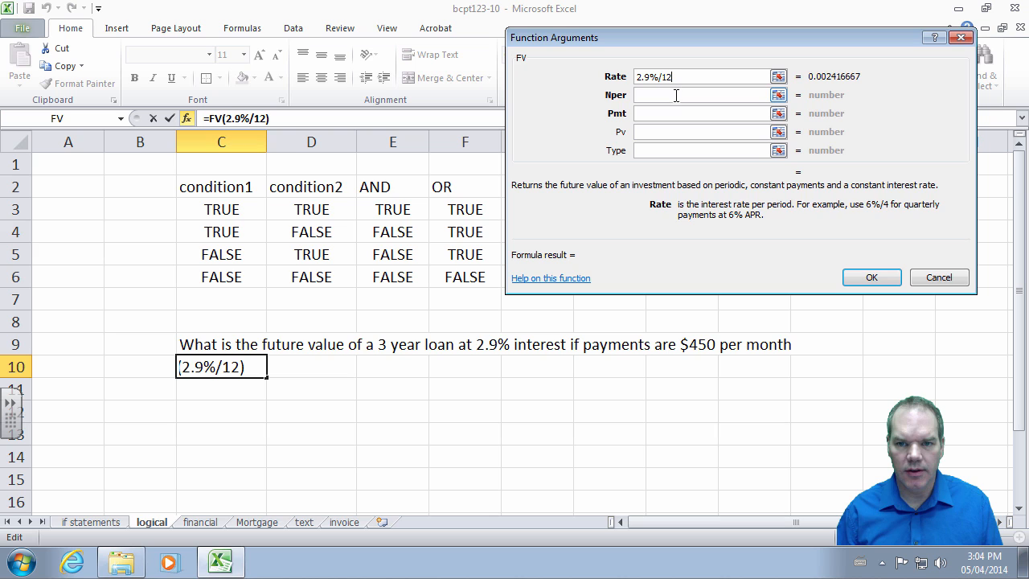
pyautogui.click(676, 95)
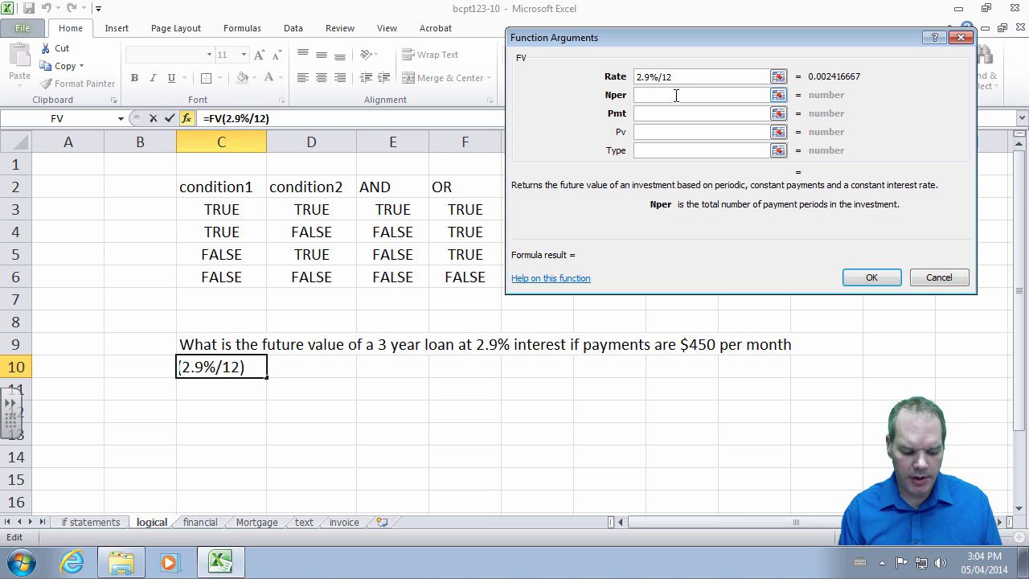
pyautogui.write('3*12')
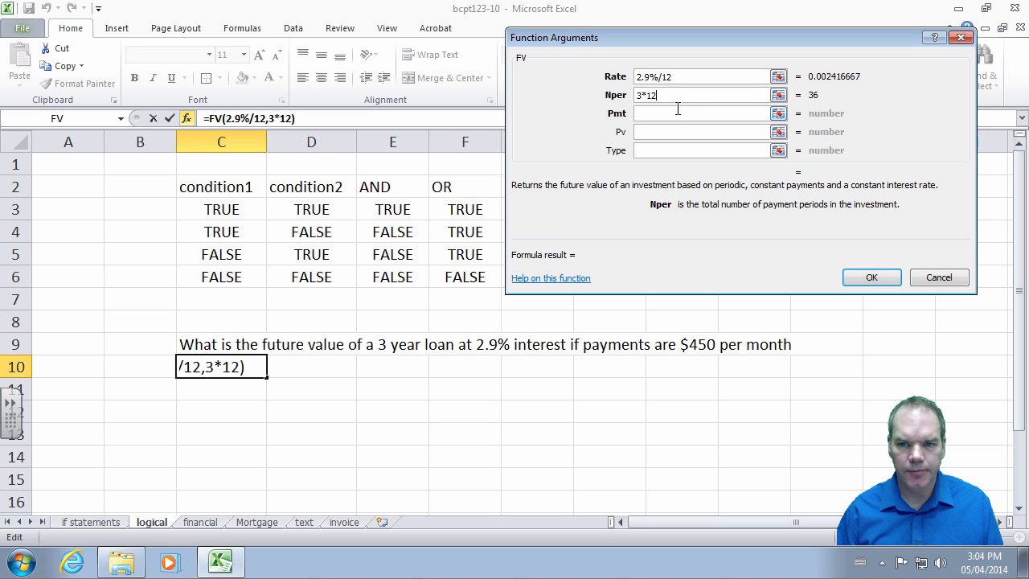
pyautogui.click(677, 109)
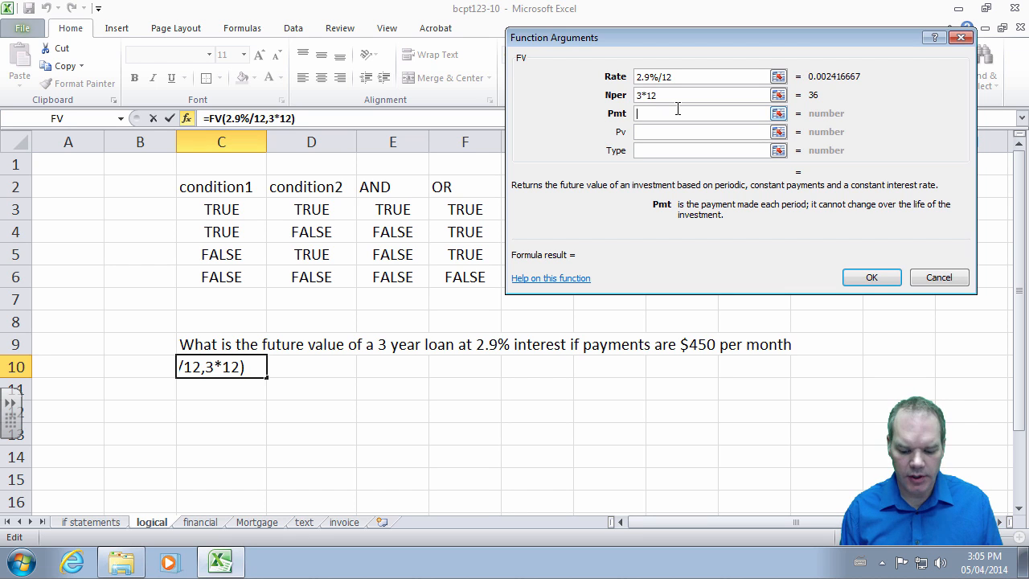
pyautogui.write('-450')
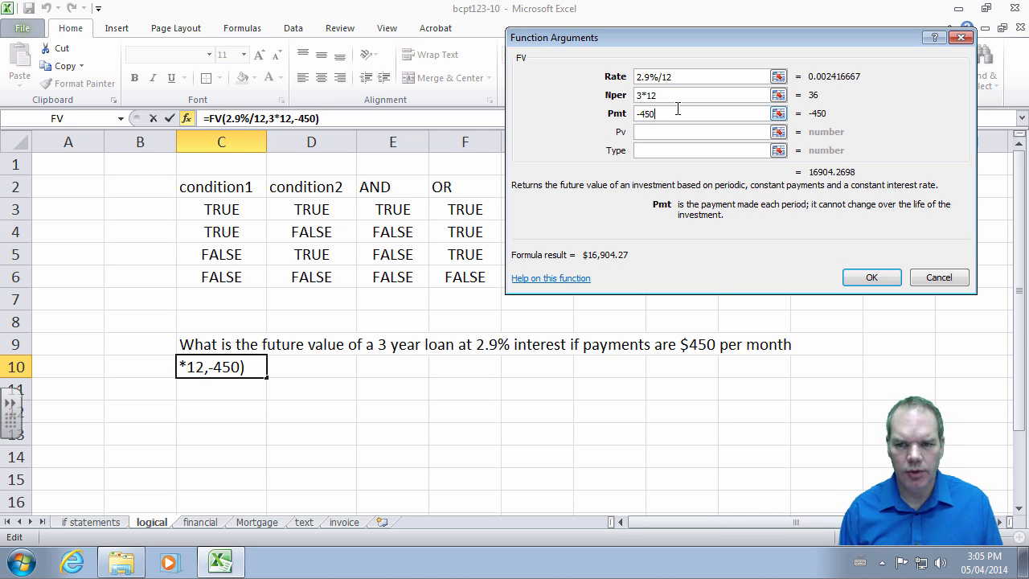
pyautogui.click(874, 277)
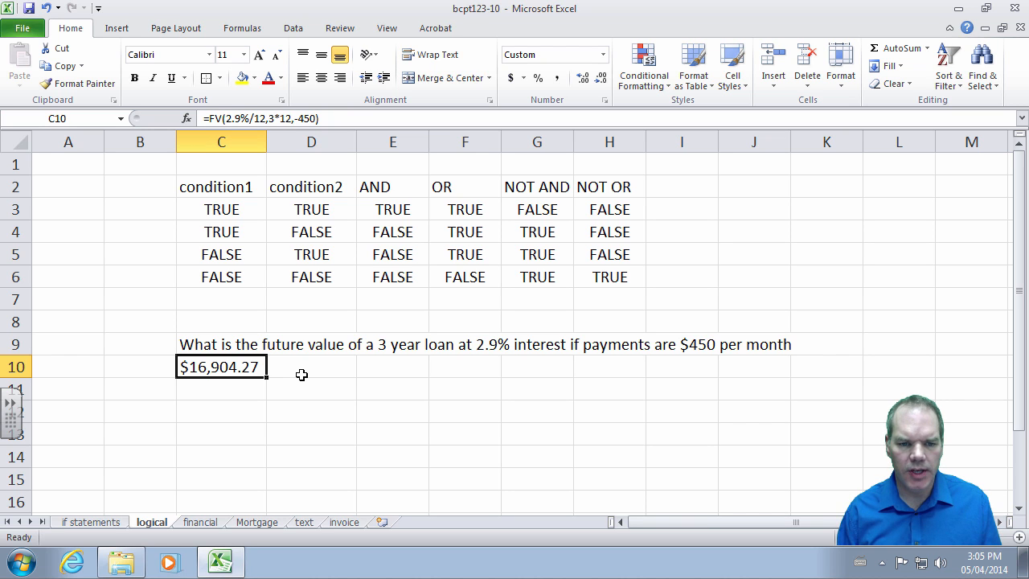
# - On the financial sheet, calculate the first table's future value in cell G5 with =FV(D4,C4,E4,F4)
pyautogui.click(205, 523)
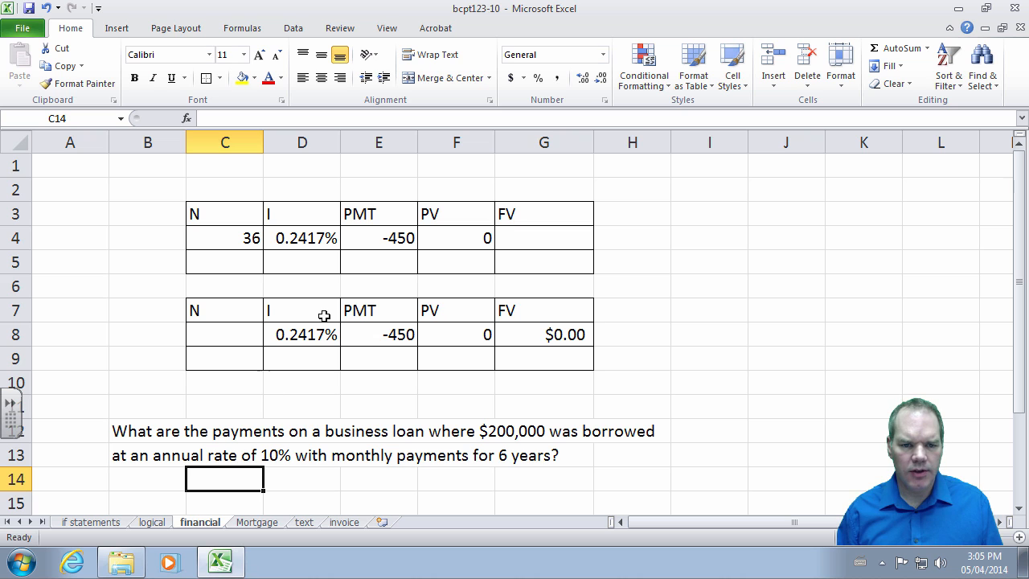
pyautogui.click(243, 262)
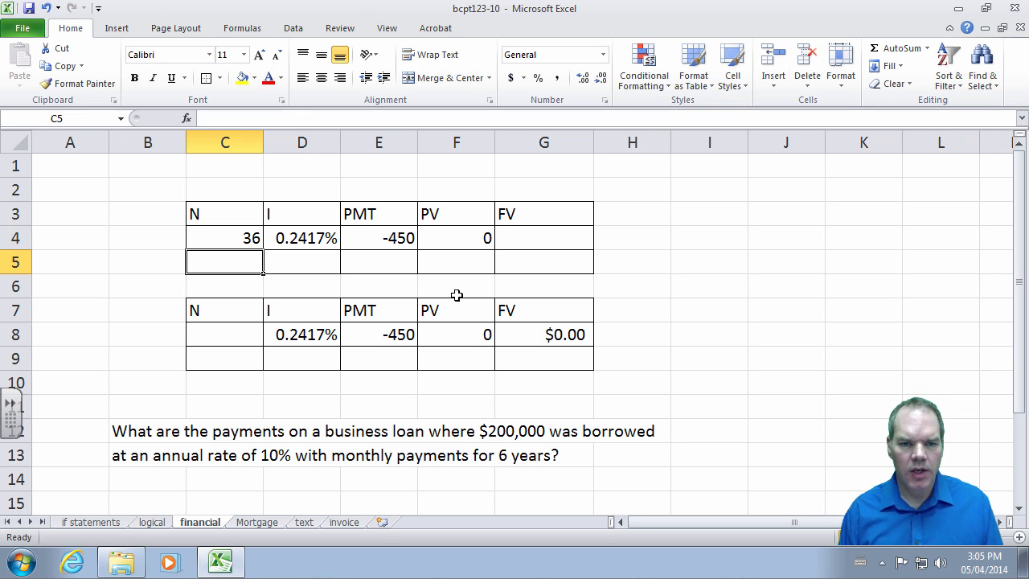
pyautogui.press('Down')
pyautogui.press('Up')
pyautogui.press('Right')
pyautogui.press('Right')
pyautogui.press('Right')
pyautogui.press('Right')
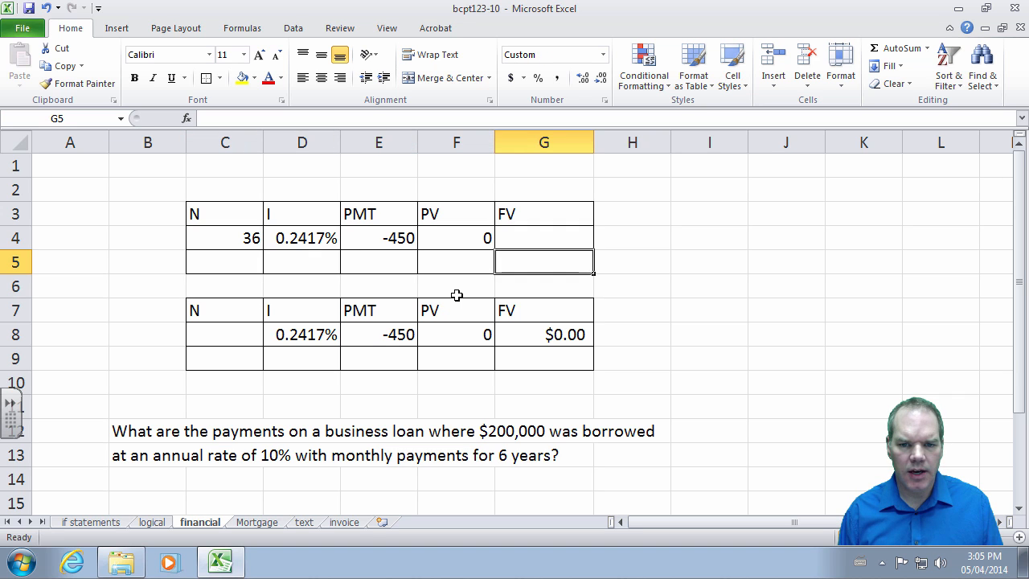
pyautogui.write('=')
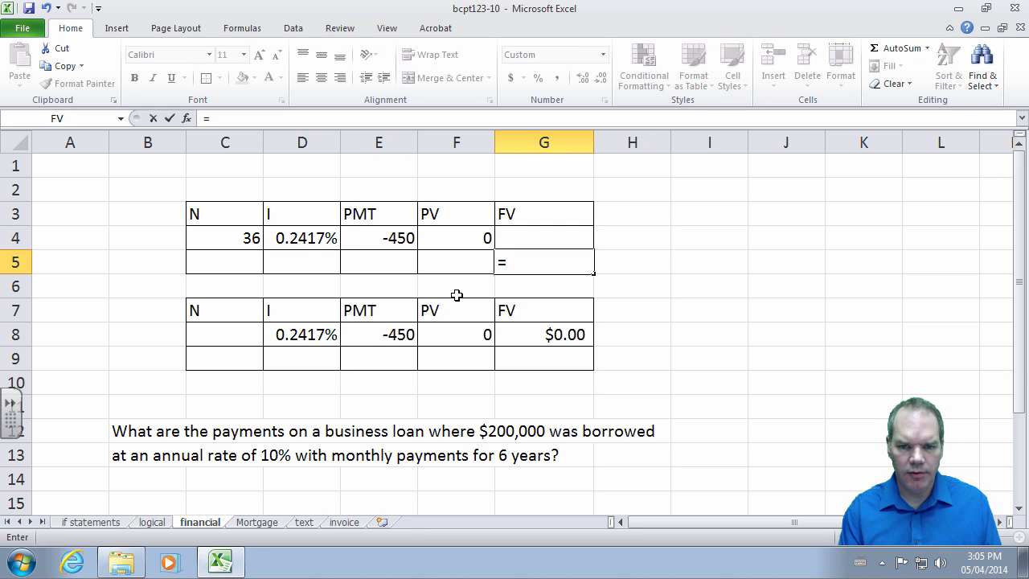
pyautogui.write('fv(')
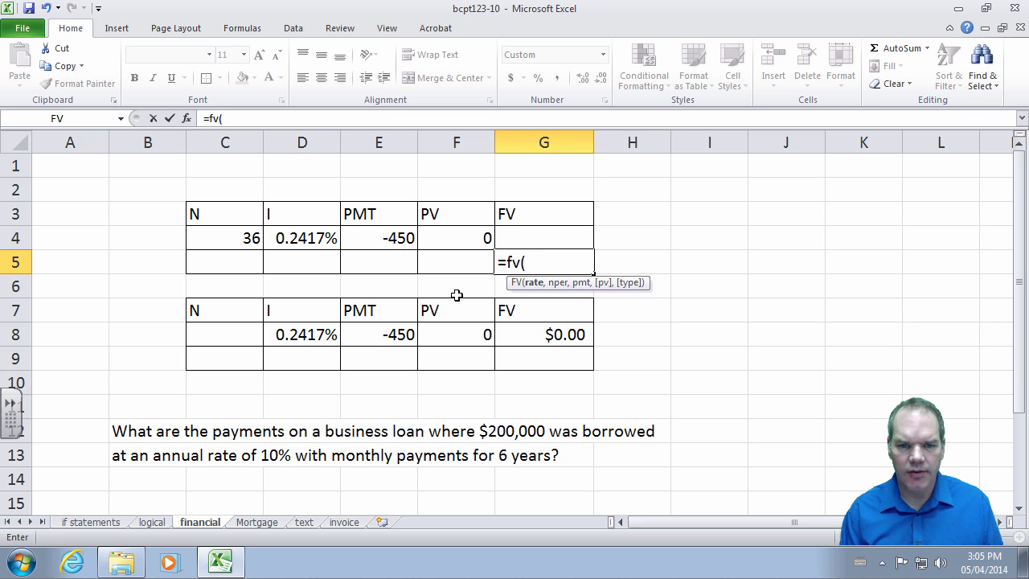
pyautogui.click(325, 238)
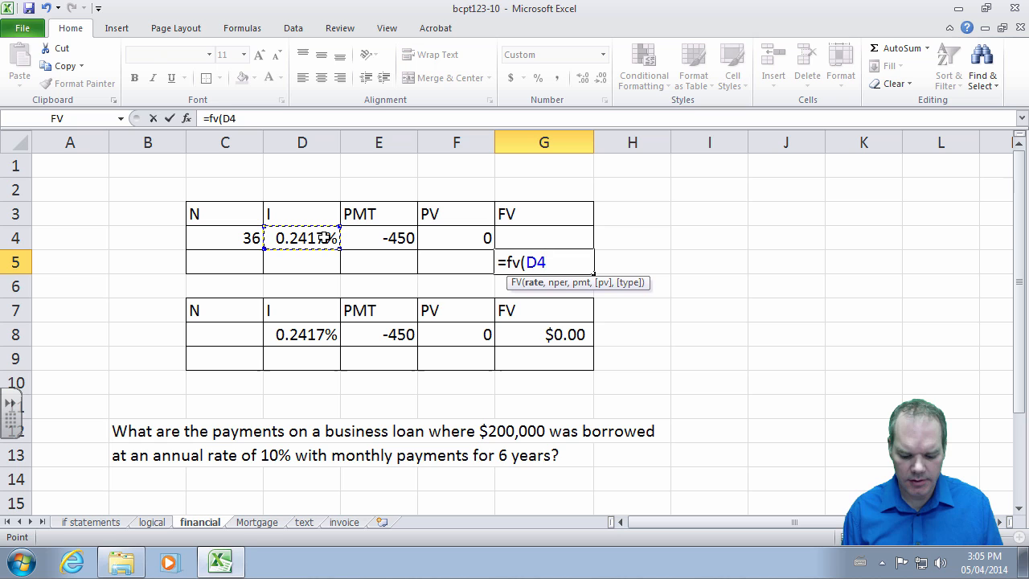
pyautogui.write(',')
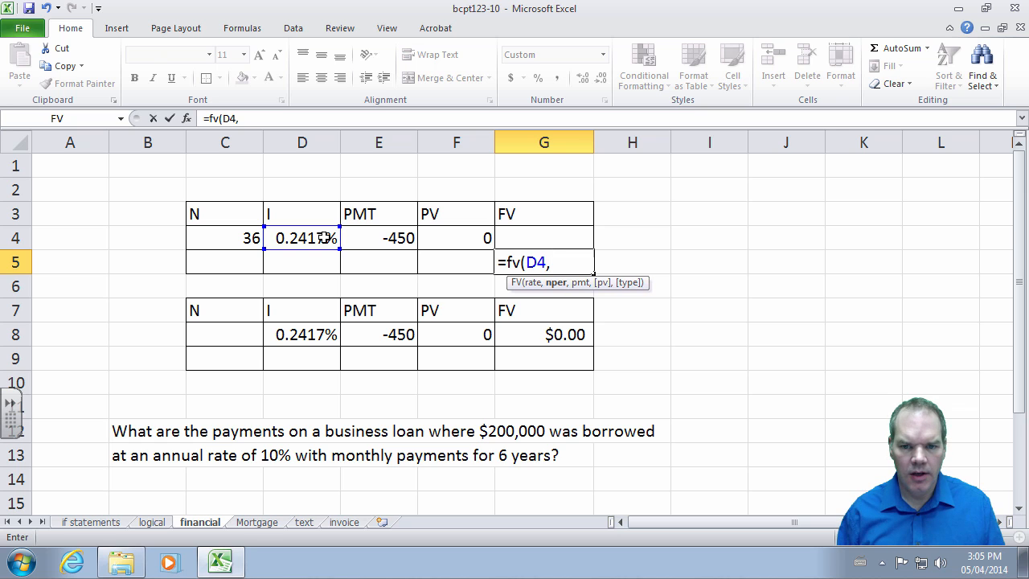
pyautogui.click(250, 238)
pyautogui.write(',')
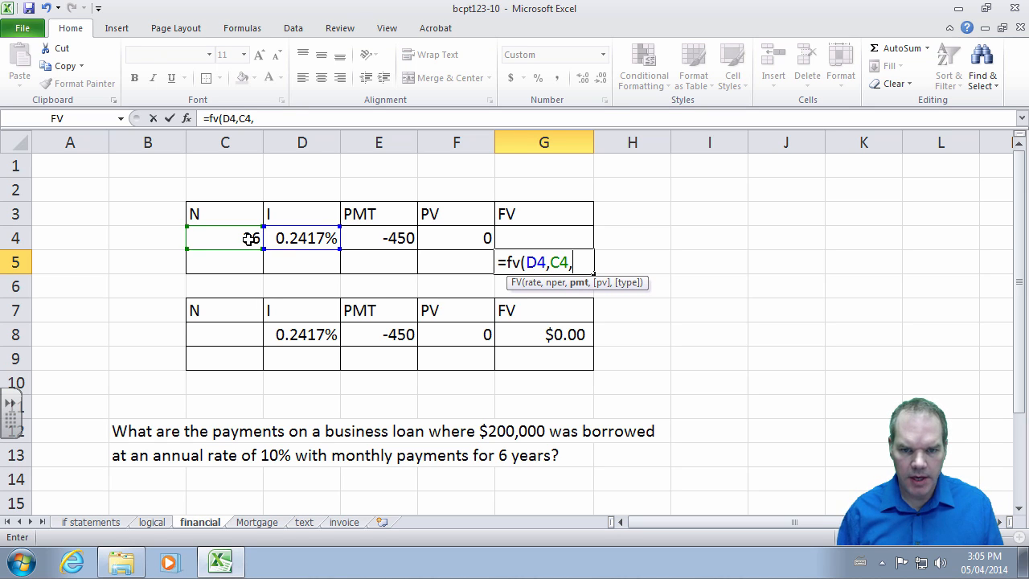
pyautogui.click(396, 238)
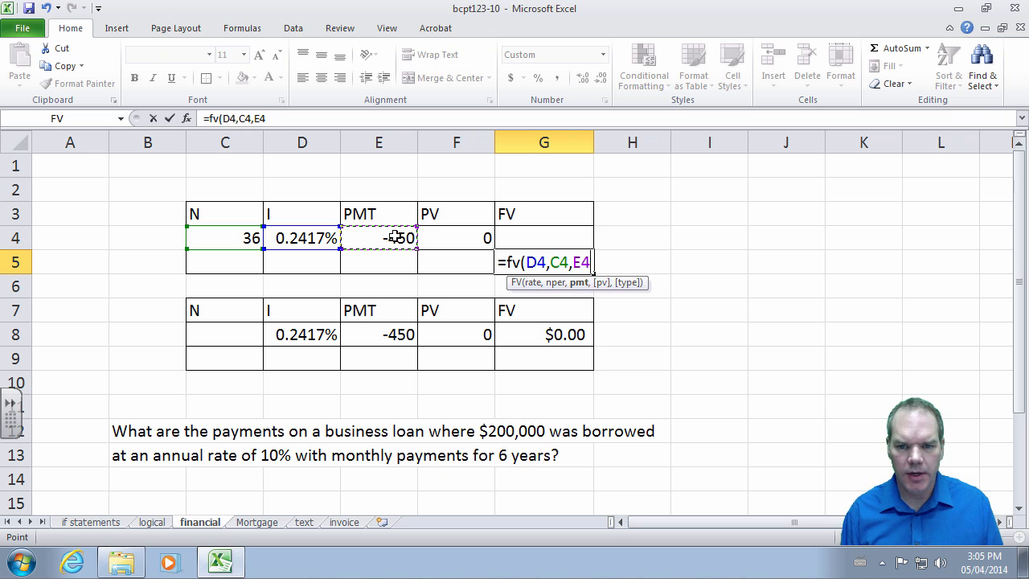
pyautogui.write(',')
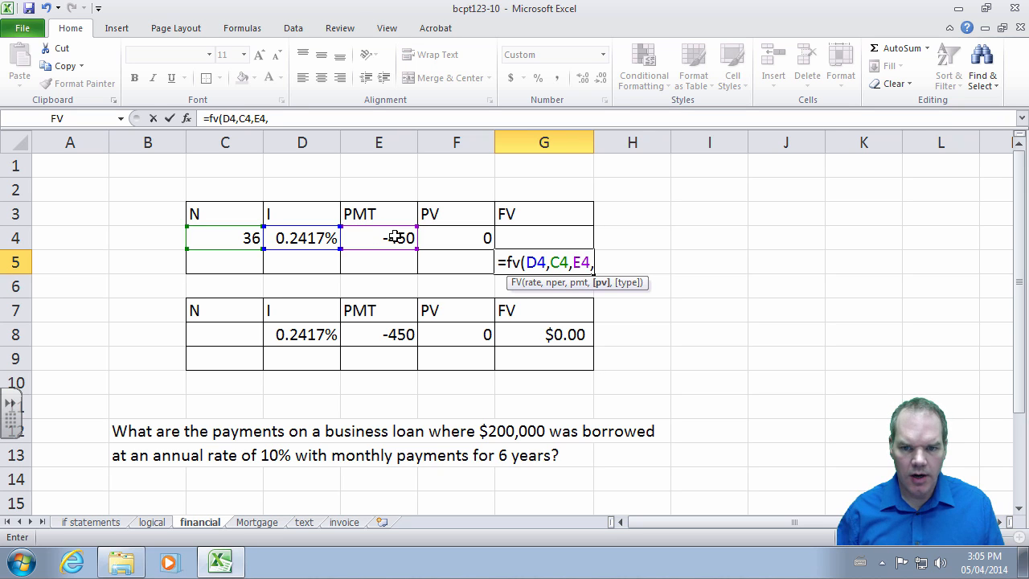
pyautogui.click(458, 233)
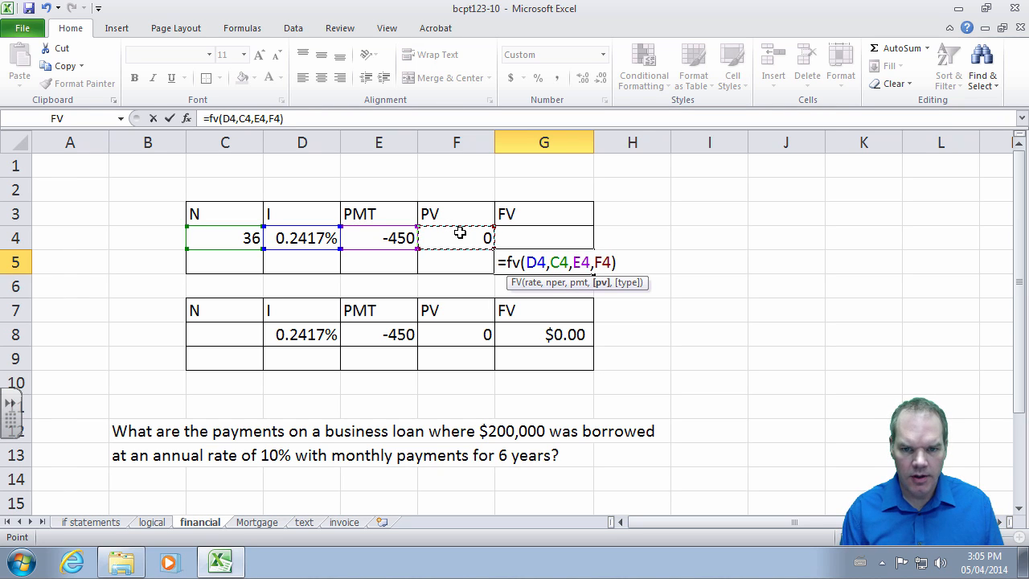
pyautogui.press('Return')
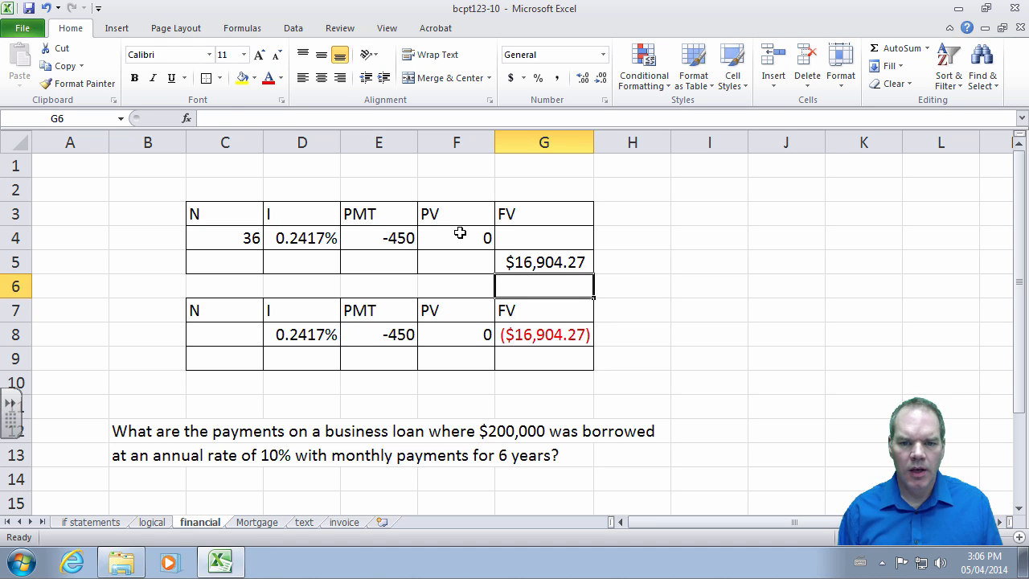
pyautogui.press('Up')
pyautogui.press('Left')
pyautogui.press('Left')
pyautogui.press('Left')
pyautogui.press('Left')
pyautogui.press('Right')
pyautogui.press('Right')
pyautogui.press('Right')
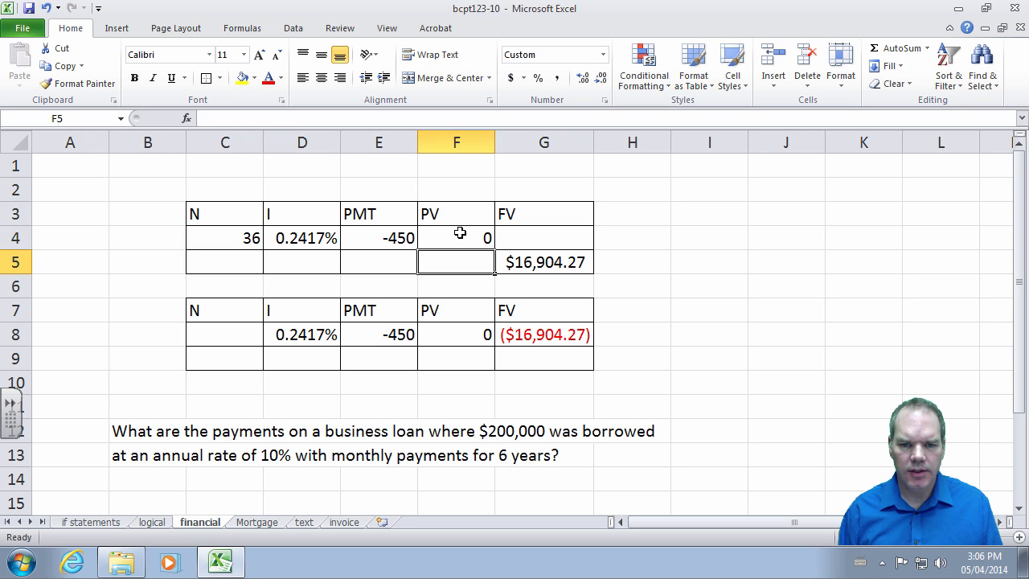
pyautogui.press('Right')
pyautogui.press('Left')
pyautogui.press('Left')
pyautogui.press('Left')
pyautogui.press('Left')
pyautogui.press('Right')
pyautogui.press('Right')
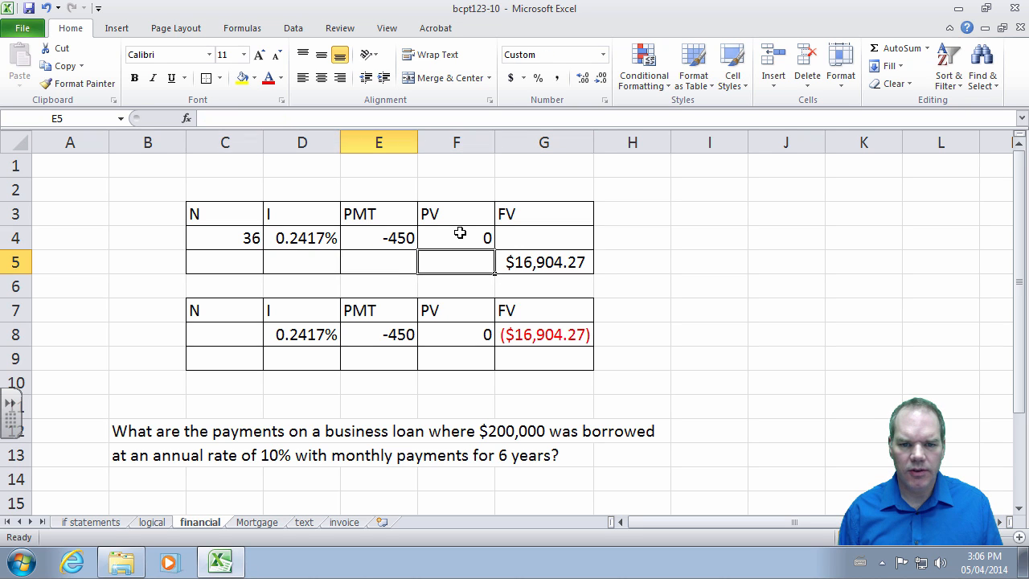
pyautogui.press('Right')
pyautogui.press('Left')
pyautogui.press('Left')
pyautogui.press('Left')
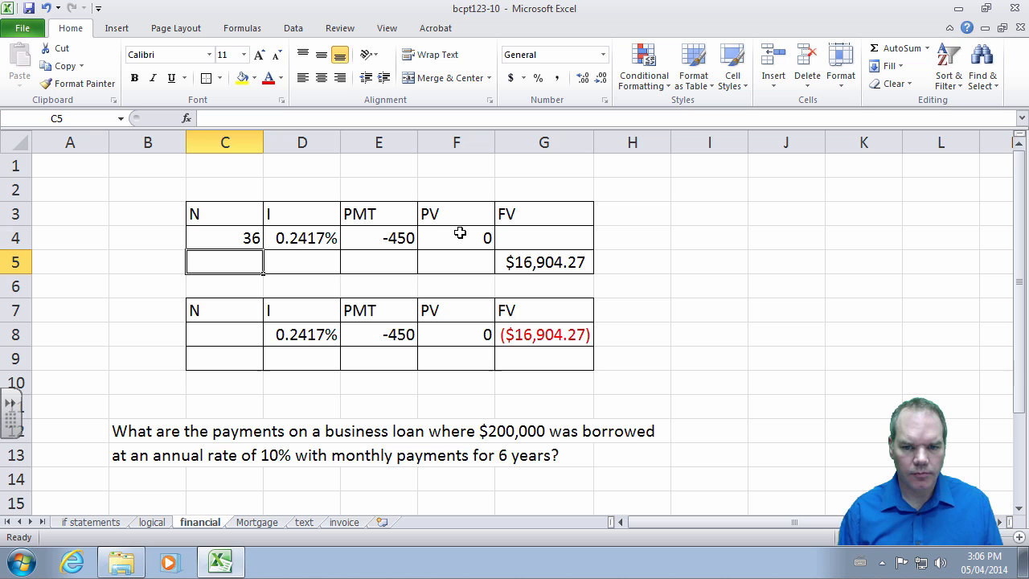
# - Calculate the number of periods for the second table in cell C9 with =NPER(D8,E8,F8,G8), and check its cell references
pyautogui.press('Down')
pyautogui.press('Down')
pyautogui.press('Down')
pyautogui.press('Down')
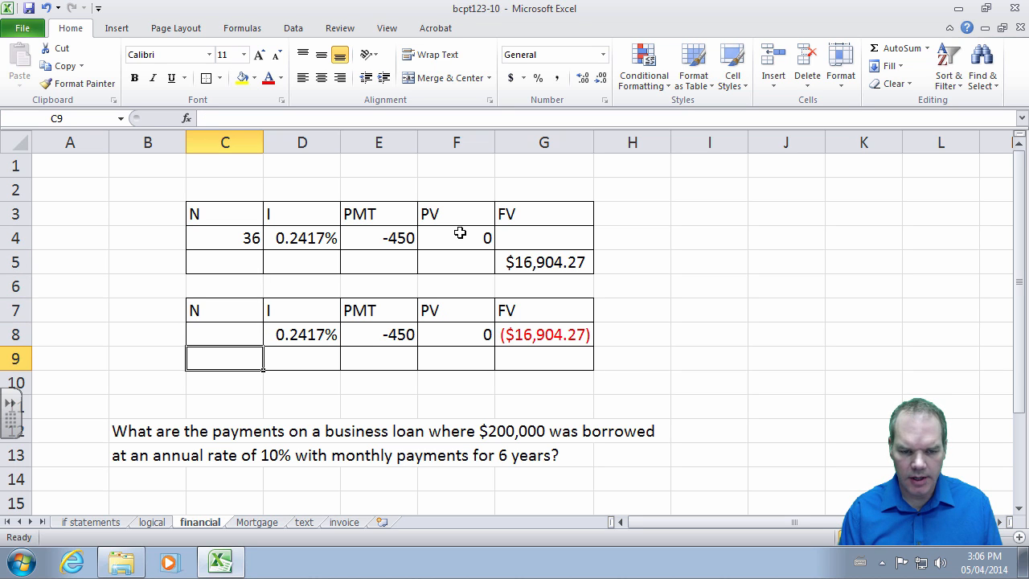
pyautogui.write('=np')
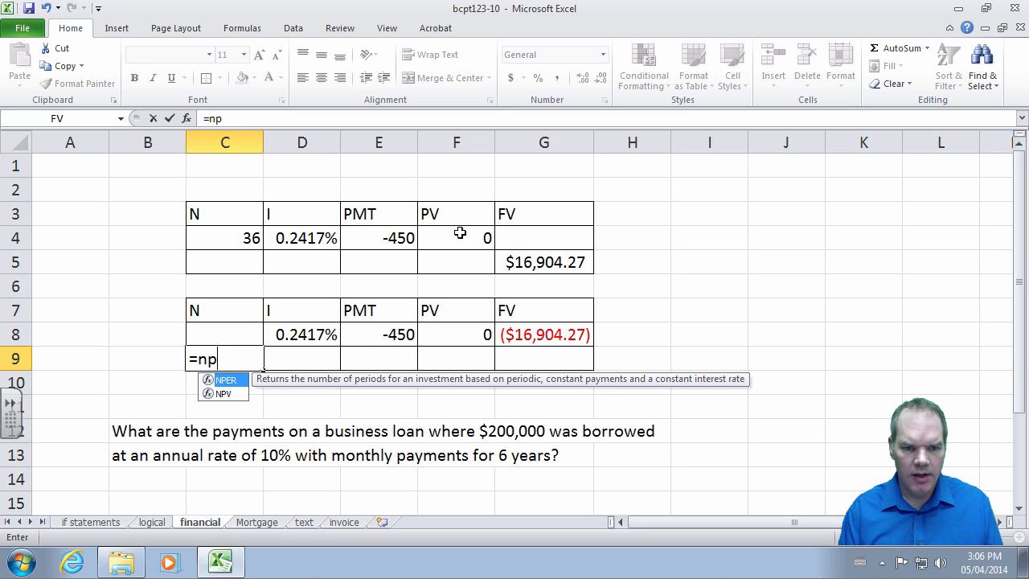
pyautogui.write('er(')
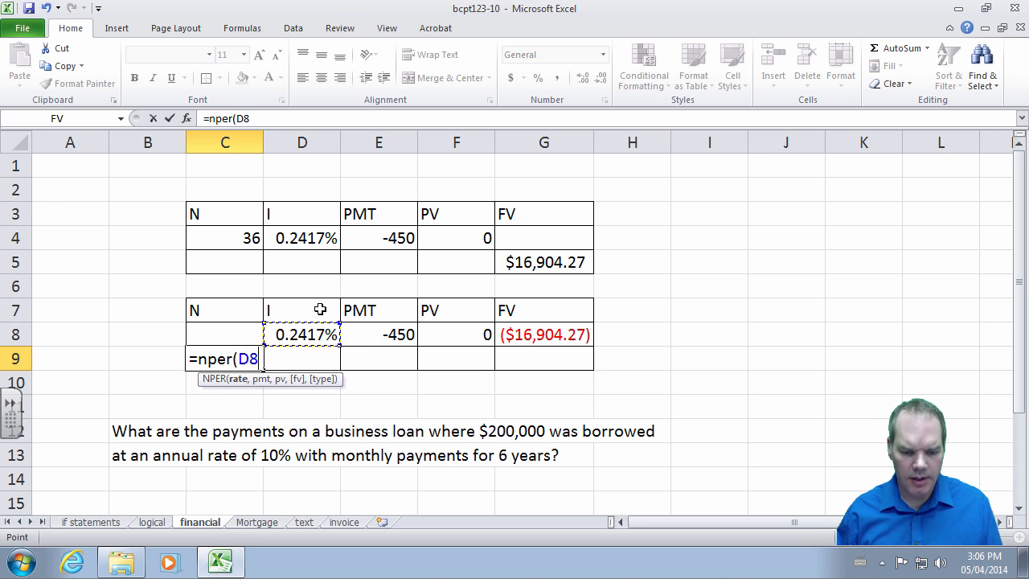
pyautogui.write(',')
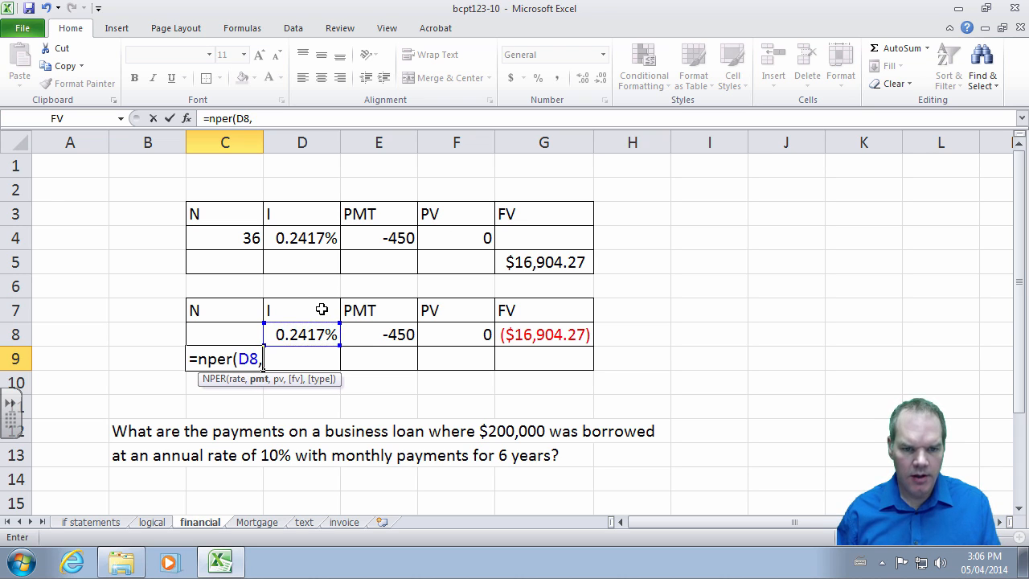
pyautogui.click(370, 331)
pyautogui.write(',')
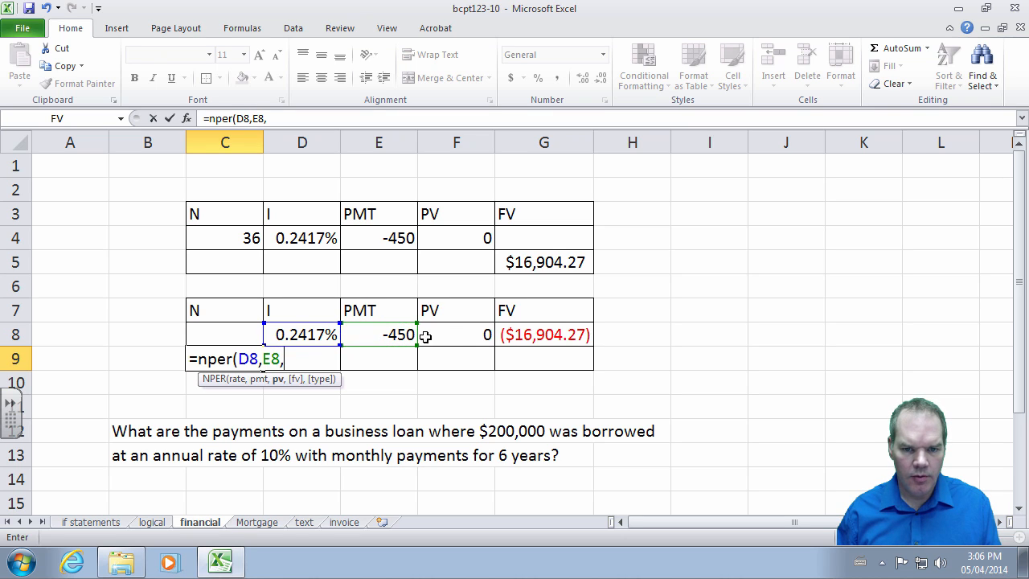
pyautogui.click(444, 334)
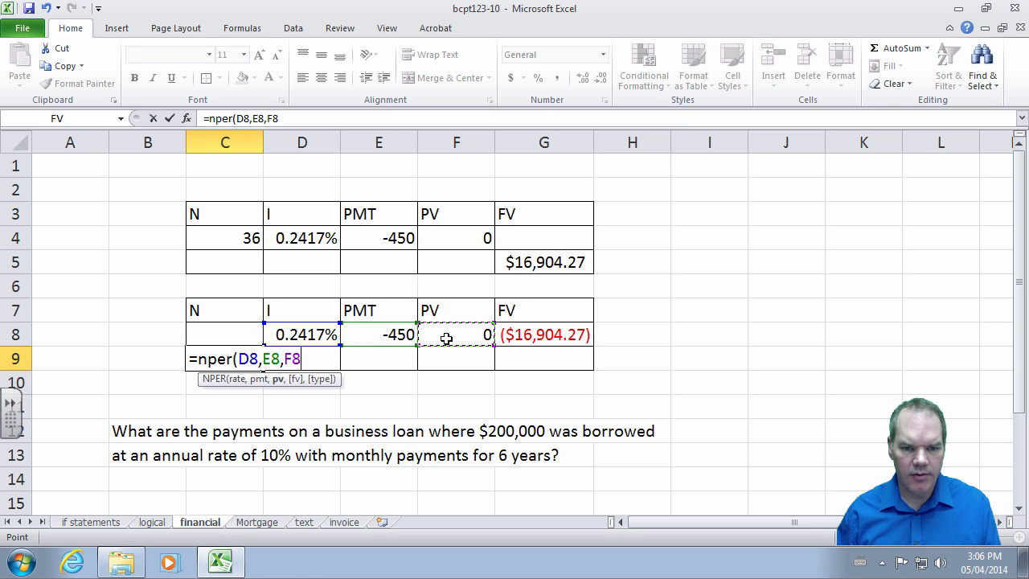
pyautogui.write(',')
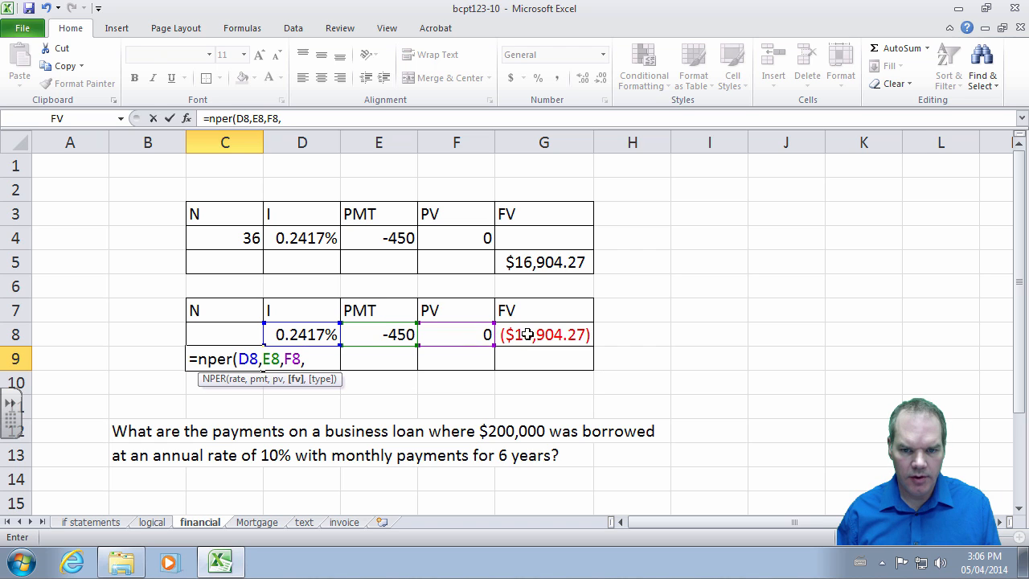
pyautogui.click(526, 334)
pyautogui.write(')')
pyautogui.press('Return')
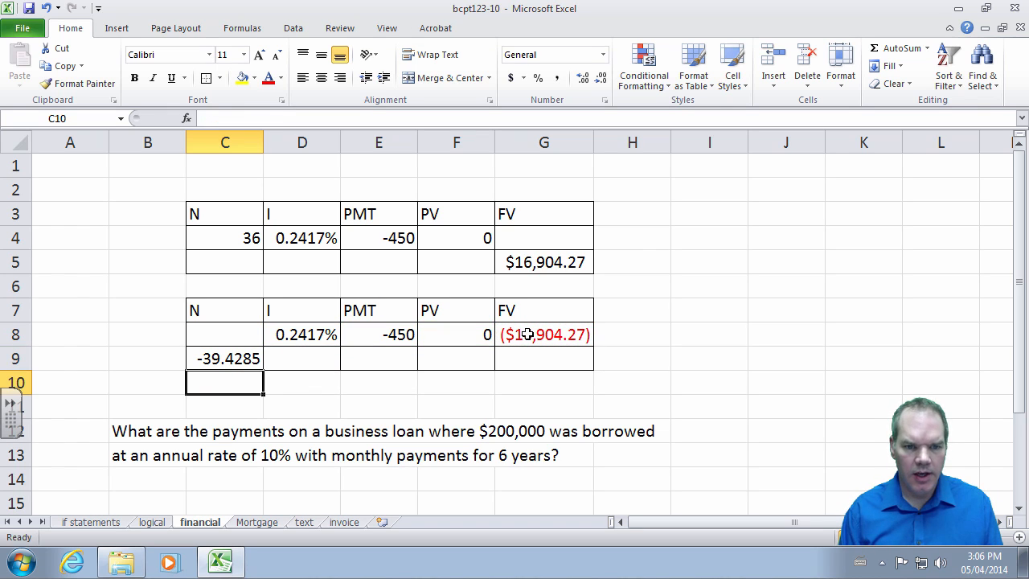
pyautogui.press('Up')
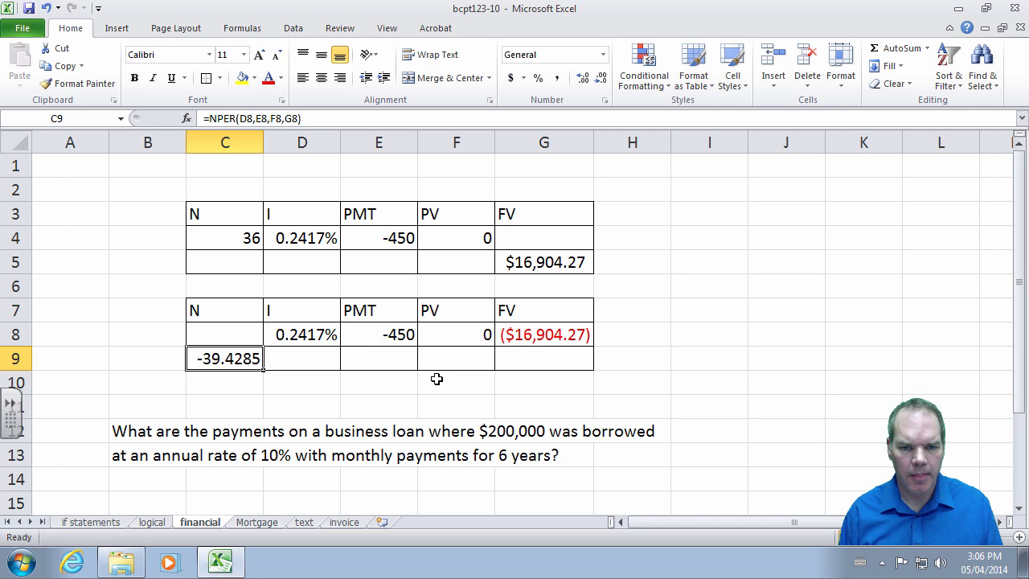
pyautogui.press('F2')
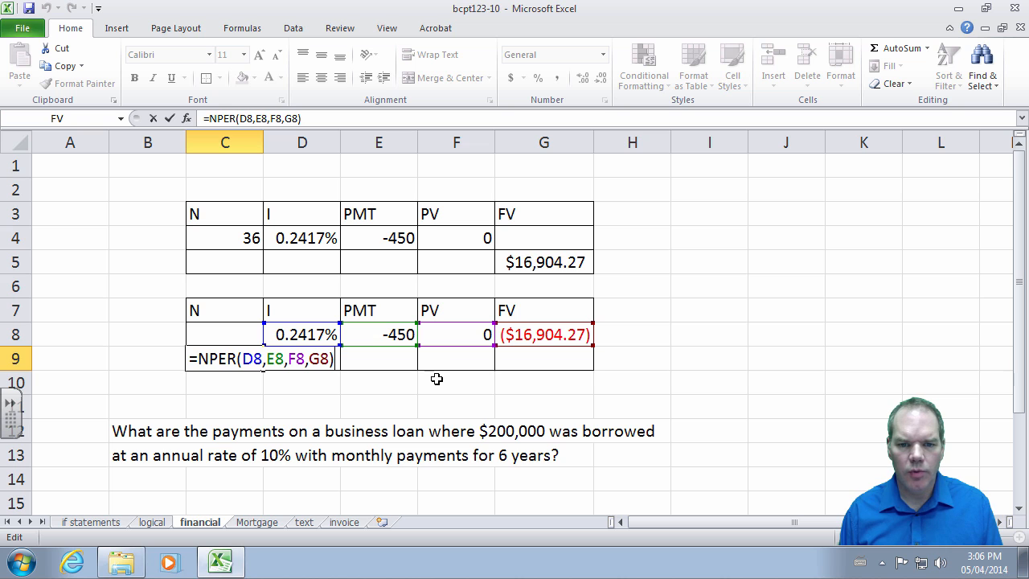
pyautogui.hotkey('ctrl', 'Return')
# - Calculate the first table's number of periods in cell C5 with =NPER(D4,E4,F4,G4), ending with cell D5 selected
pyautogui.press('Up')
pyautogui.press('Up')
pyautogui.press('Up')
pyautogui.press('Up')
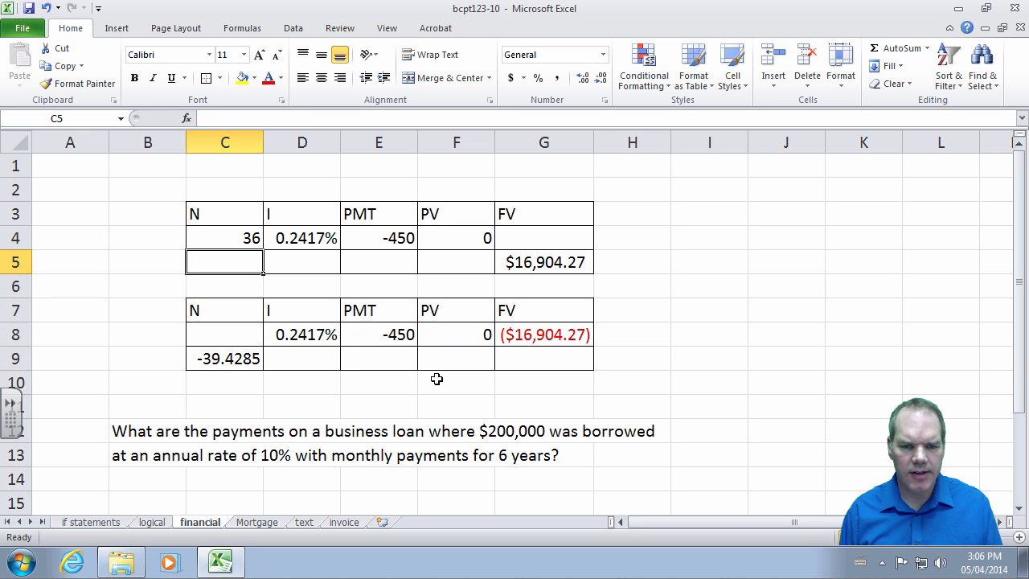
pyautogui.write('=nper(')
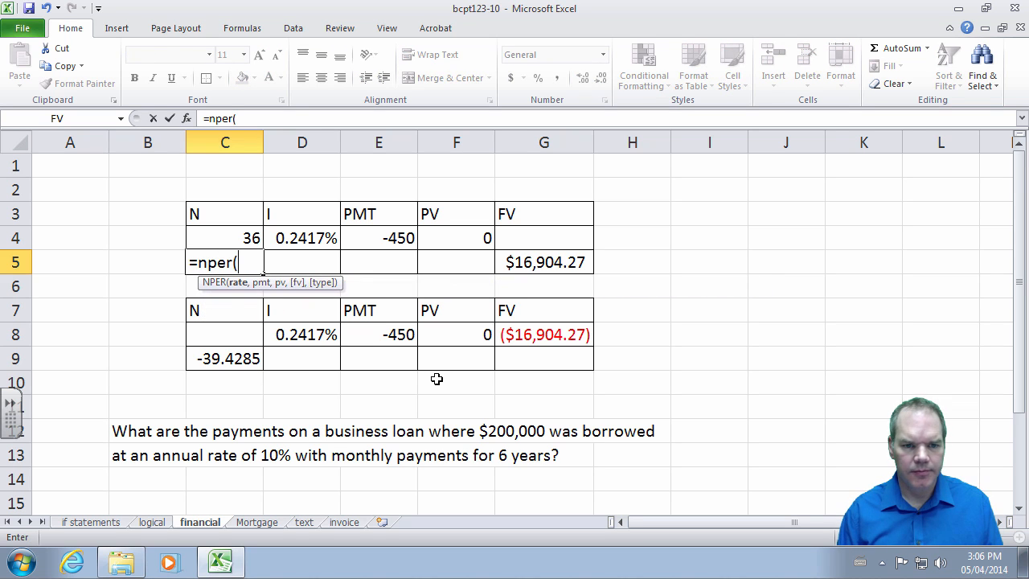
pyautogui.press('Up')
pyautogui.press('Right')
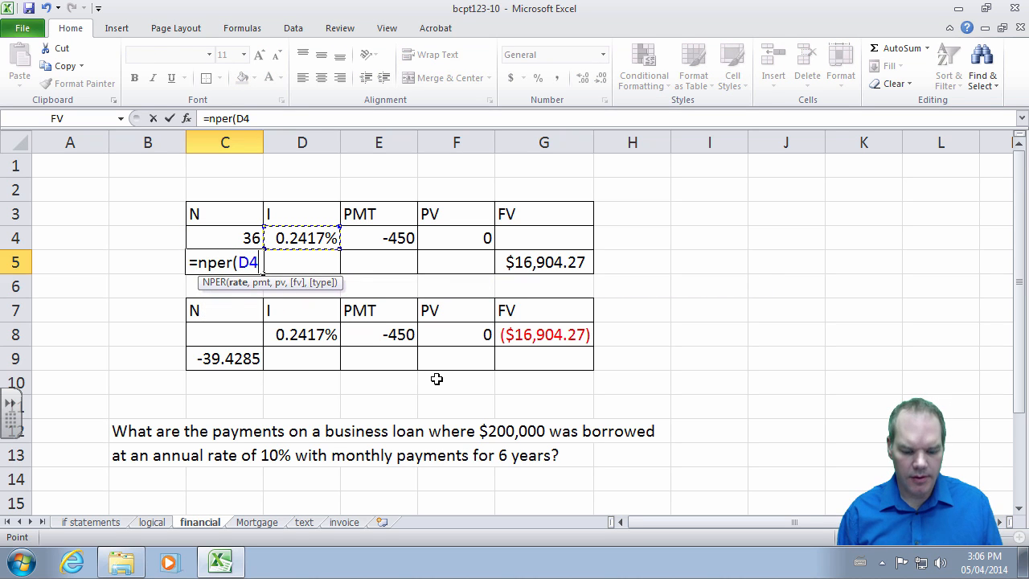
pyautogui.write(',')
pyautogui.press('Up')
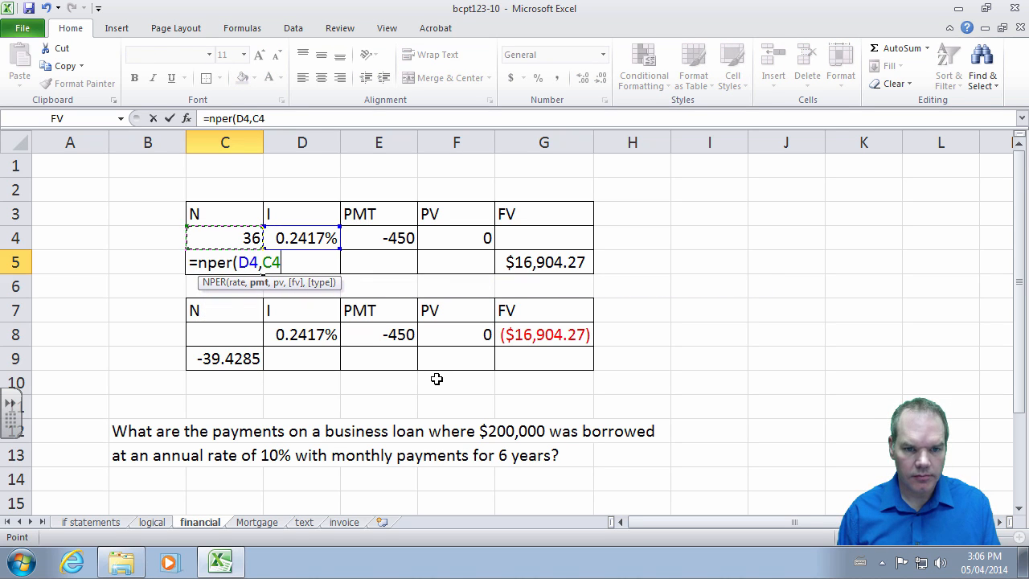
pyautogui.press('Right')
pyautogui.press('Right')
pyautogui.write(',')
pyautogui.press('Up')
pyautogui.press('Right')
pyautogui.press('Right')
pyautogui.press('Right')
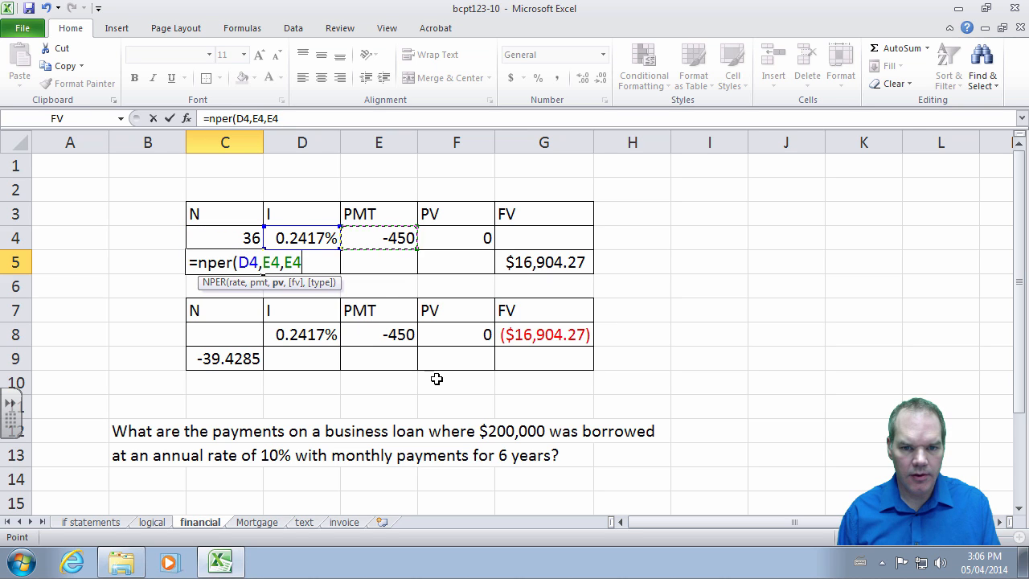
pyautogui.write(',')
pyautogui.press('Up')
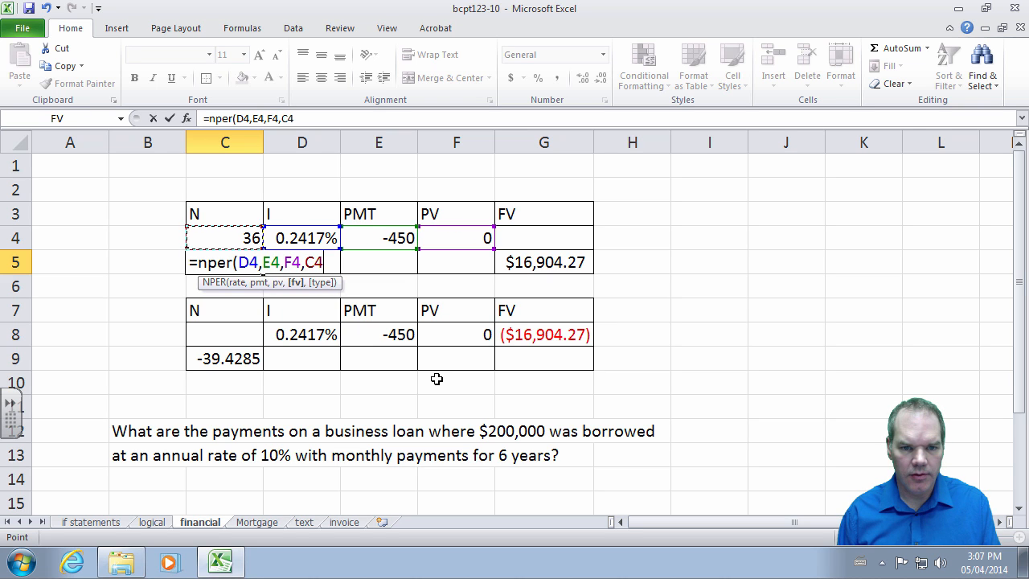
pyautogui.press('Right')
pyautogui.press('Right')
pyautogui.press('Right')
pyautogui.press('Right')
pyautogui.write(')')
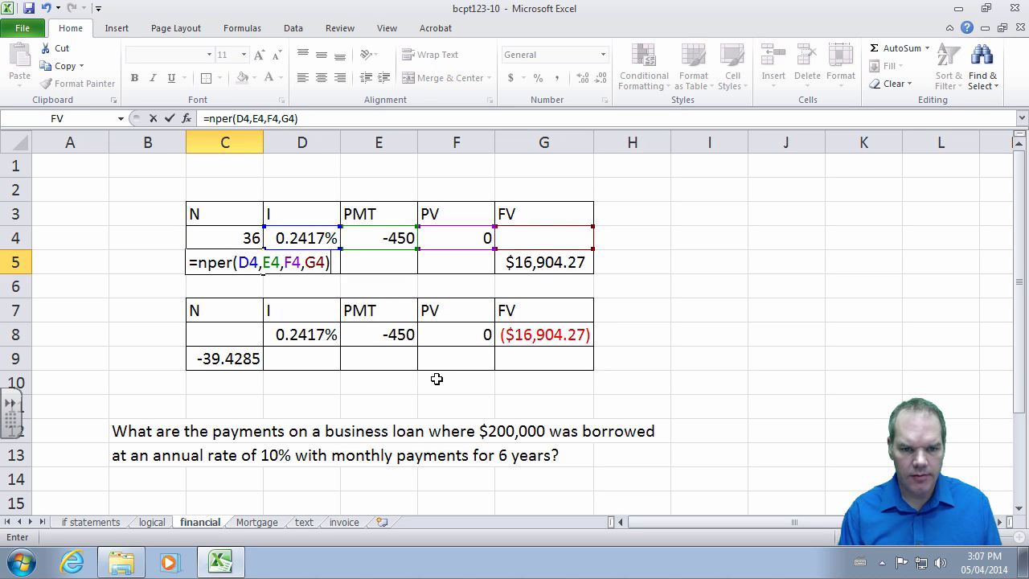
pyautogui.press('Return')
pyautogui.press('Up')
pyautogui.press('Right')
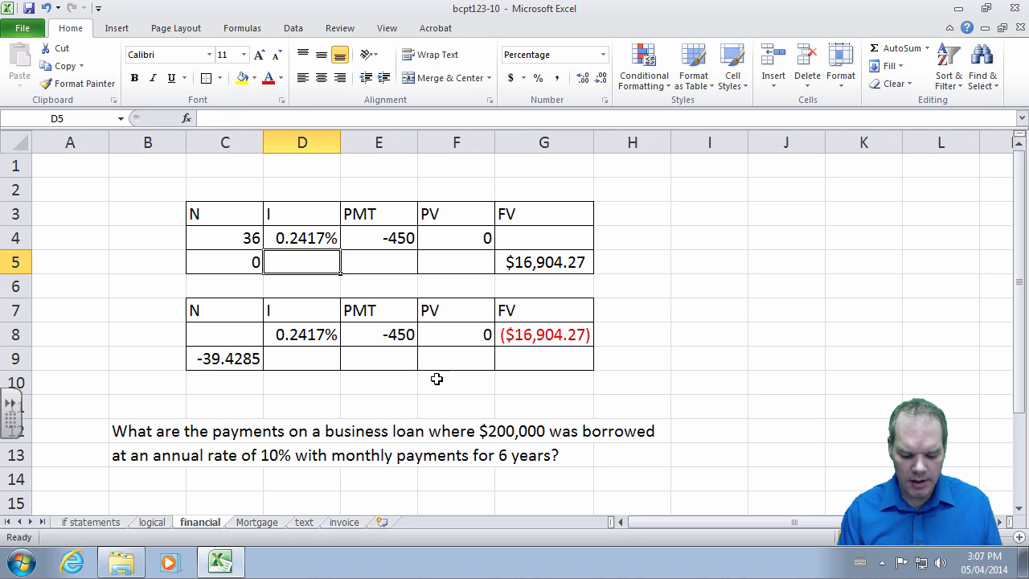
pyautogui.write('rate')
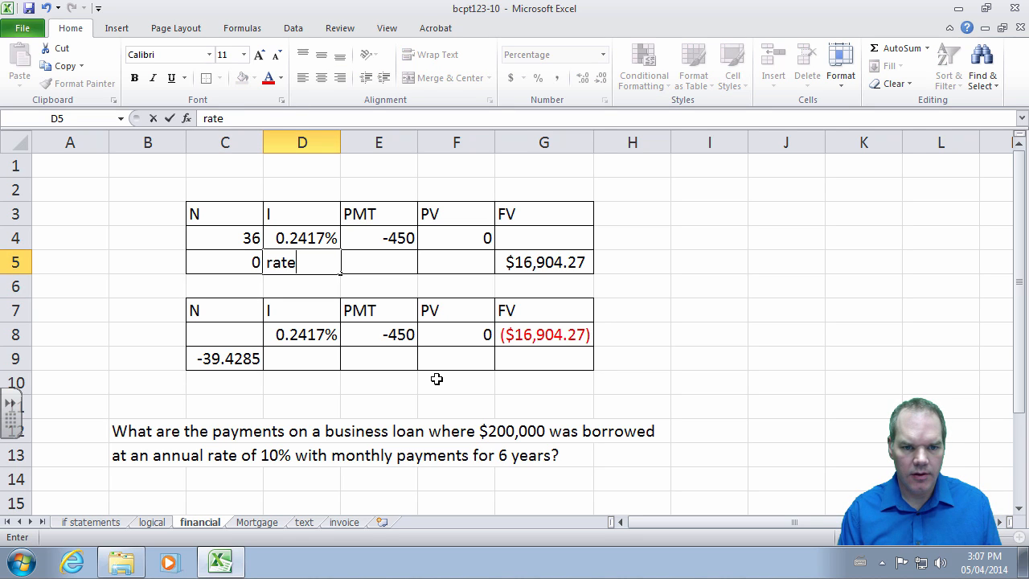
pyautogui.press('BackSpace')
pyautogui.press('BackSpace')
pyautogui.press('BackSpace')
pyautogui.press('BackSpace')
# - Calculate the first table's interest rate in cell D5 with =RATE(C4,E4,F4,G4), ending with cell E5 selected
pyautogui.write('=rate(')
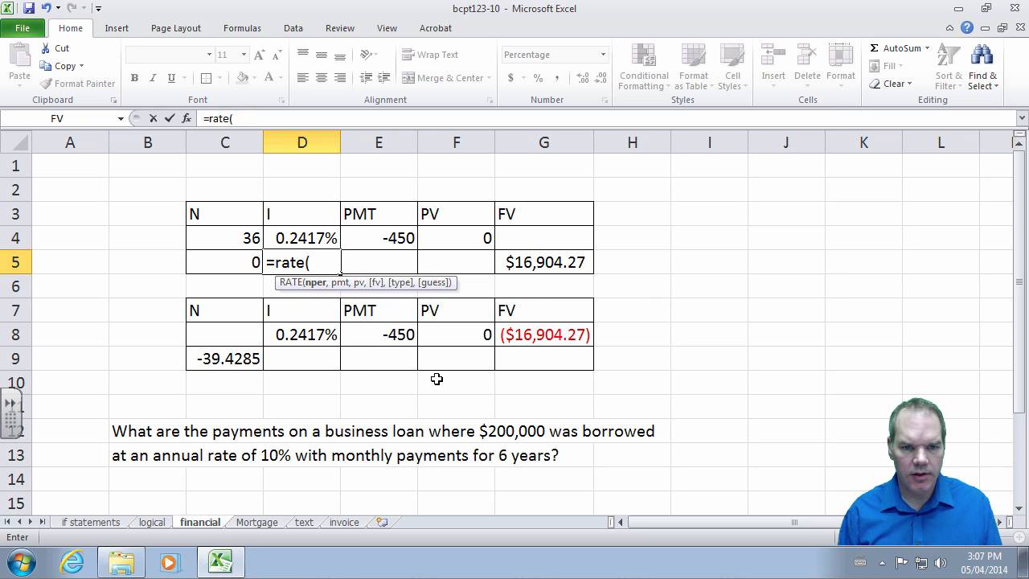
pyautogui.press('Up')
pyautogui.press('Left')
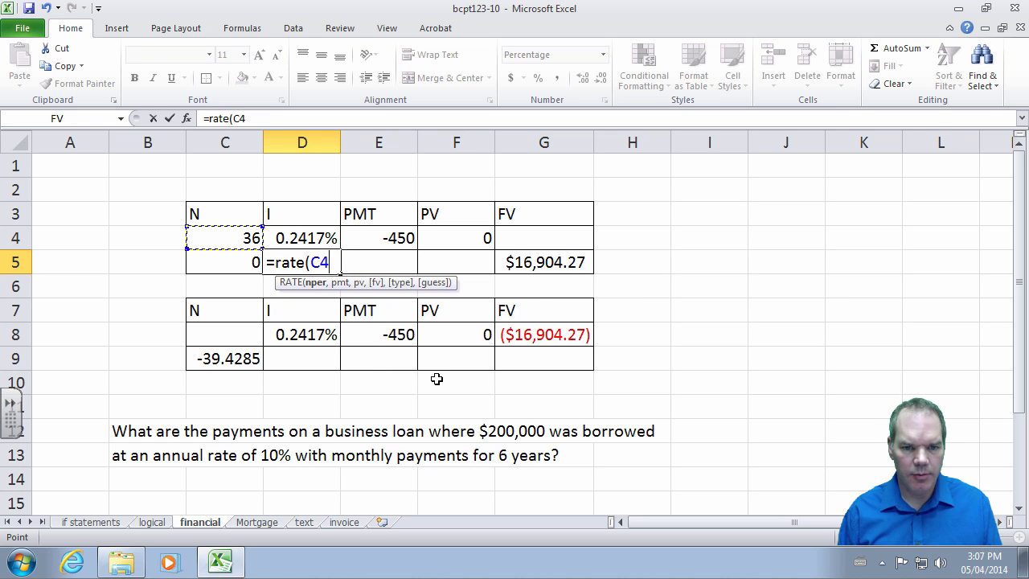
pyautogui.write(',')
pyautogui.press('Up')
pyautogui.press('Right')
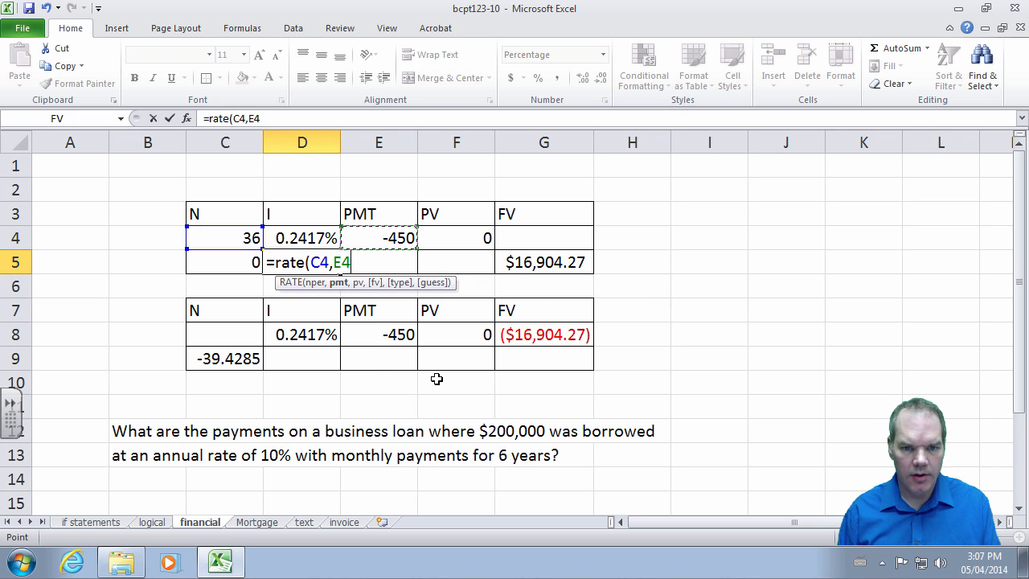
pyautogui.write(',')
pyautogui.press('Up')
pyautogui.press('Right')
pyautogui.press('Right')
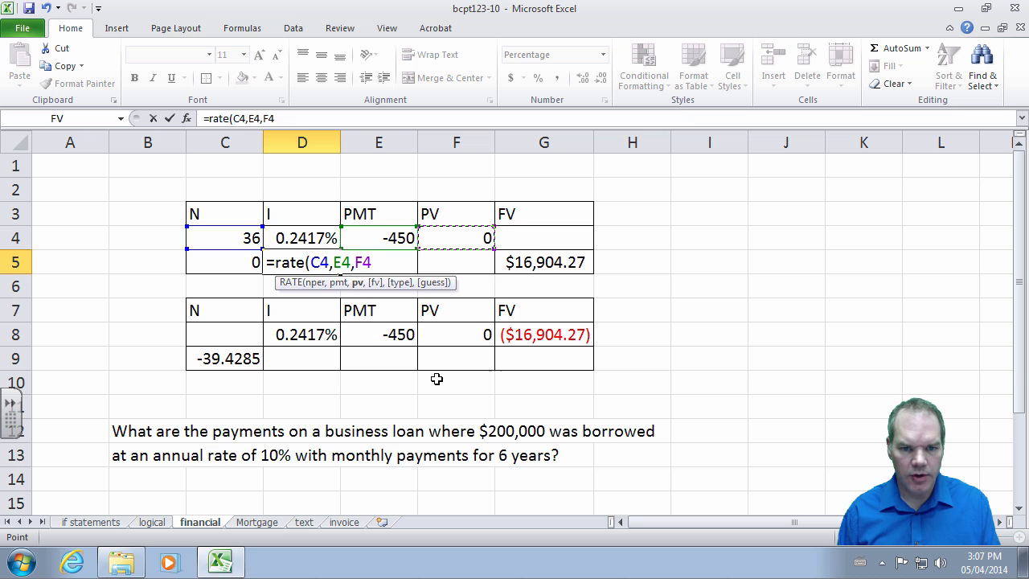
pyautogui.write(',')
pyautogui.press('Up')
pyautogui.press('Right')
pyautogui.press('Right')
pyautogui.press('Right')
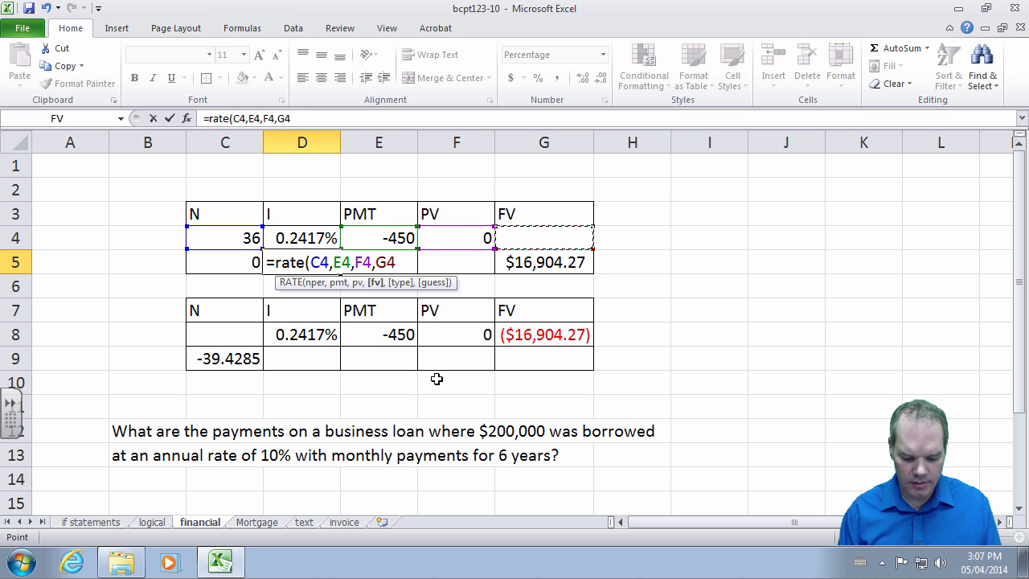
pyautogui.write(')')
pyautogui.press('Tab')
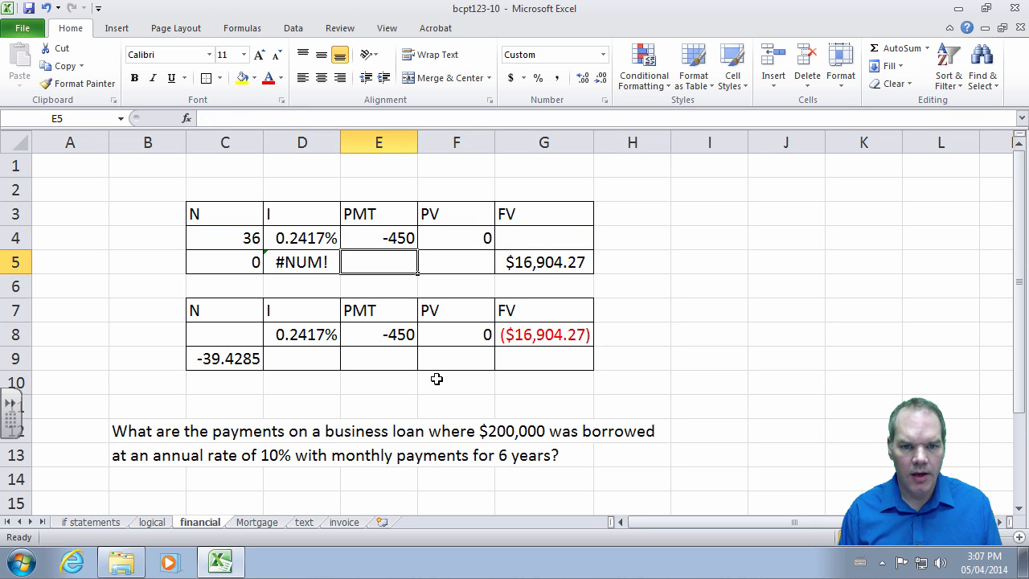
# - Begin a PMT formula in cell E5 with D4 as the rate and C4 as the number of periods
pyautogui.write('=pmt(')
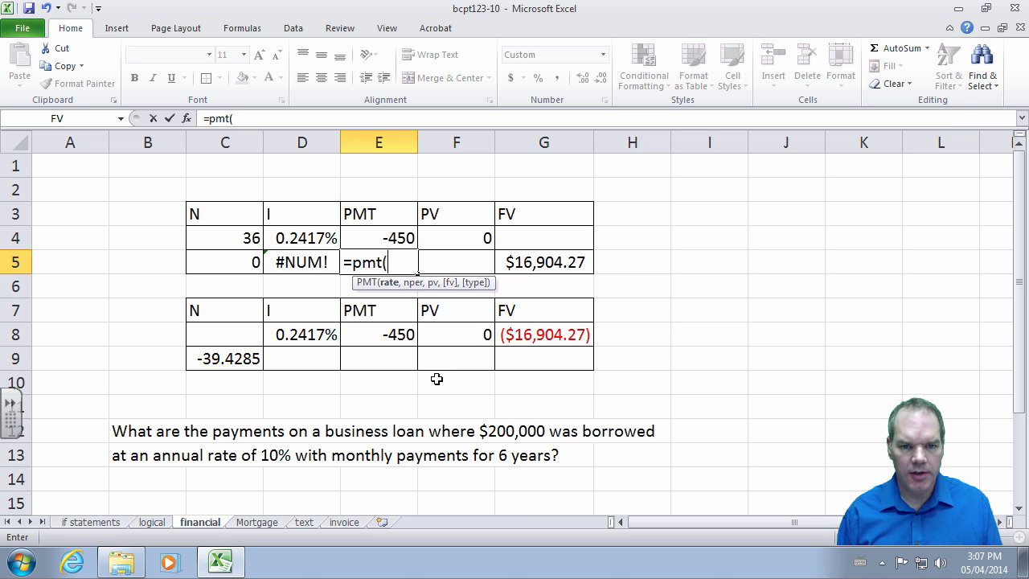
pyautogui.press('Up')
pyautogui.press('Left')
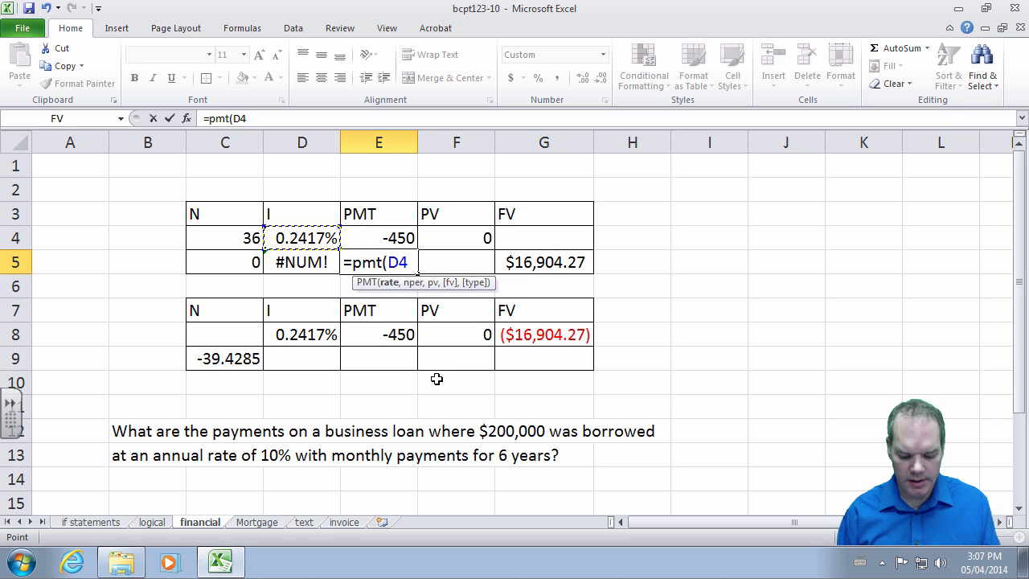
pyautogui.write(',')
pyautogui.press('Up')
pyautogui.press('Left')
pyautogui.press('Left')
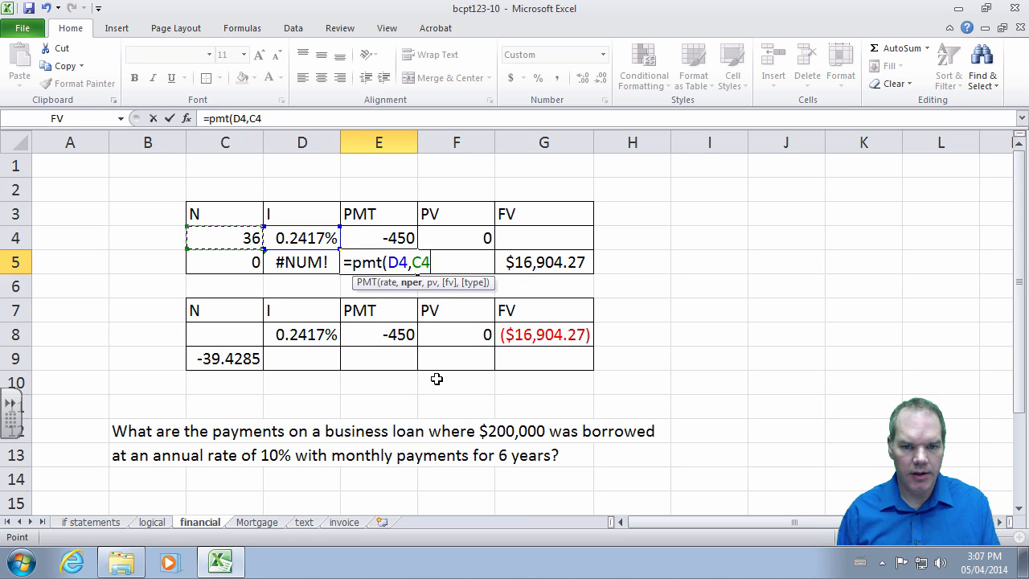
pyautogui.write(',')
pyautogui.press('Up')
pyautogui.press('Right')
pyautogui.press('Right')
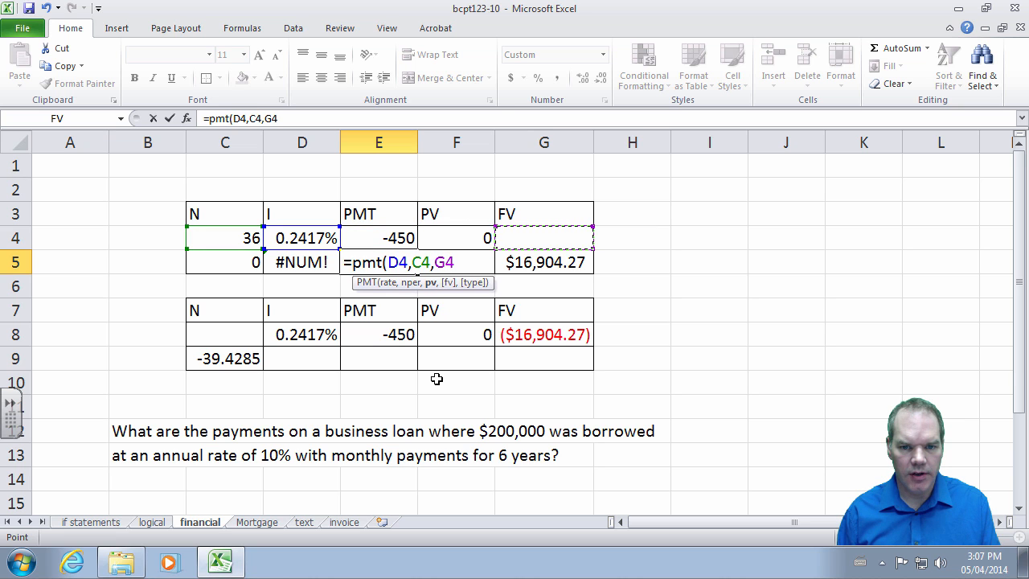
pyautogui.write(',')
pyautogui.press('Up')
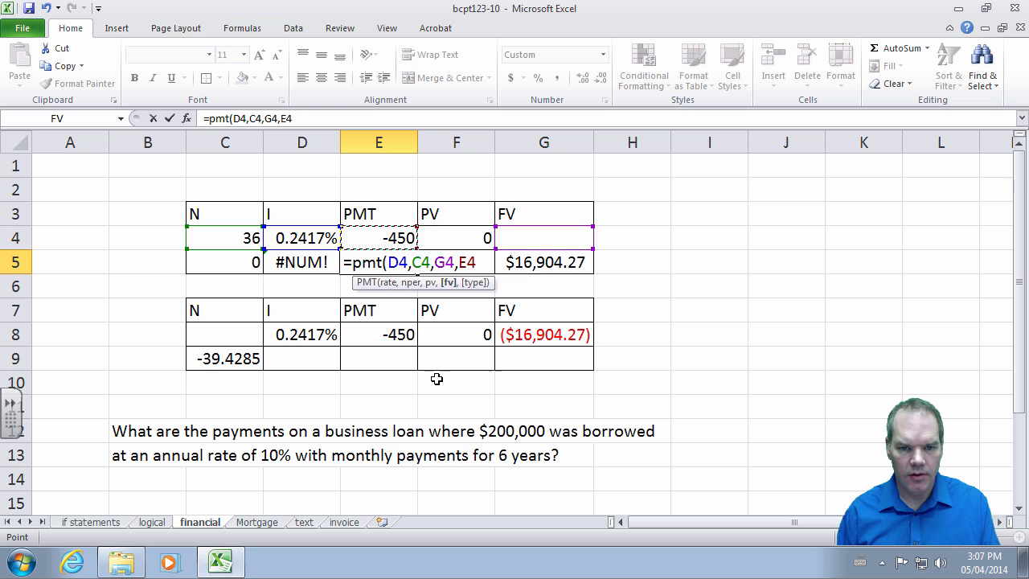
pyautogui.press('Right')
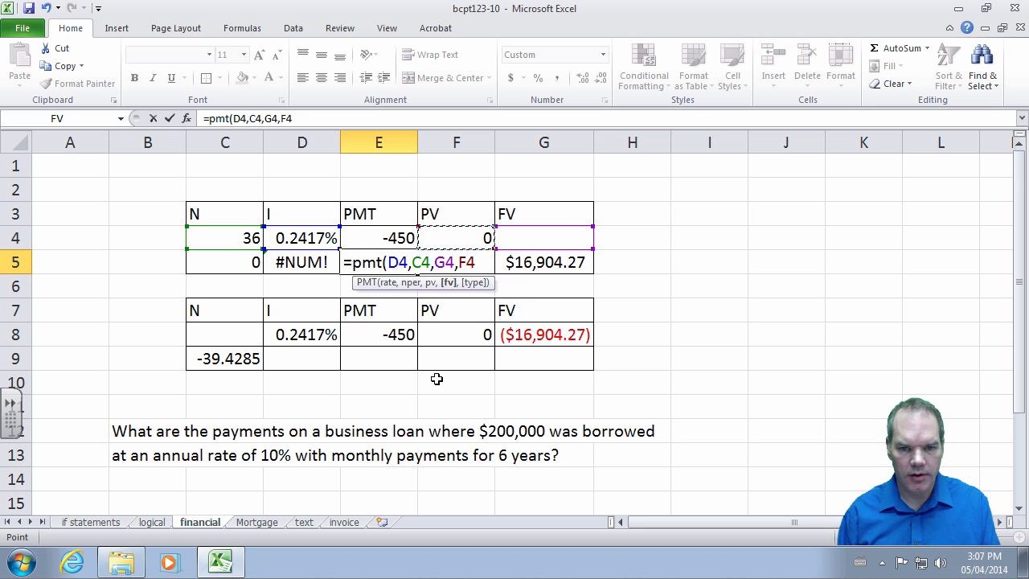
pyautogui.press('BackSpace')
pyautogui.press('BackSpace')
pyautogui.press('BackSpace')
pyautogui.press('BackSpace')
pyautogui.press('BackSpace')
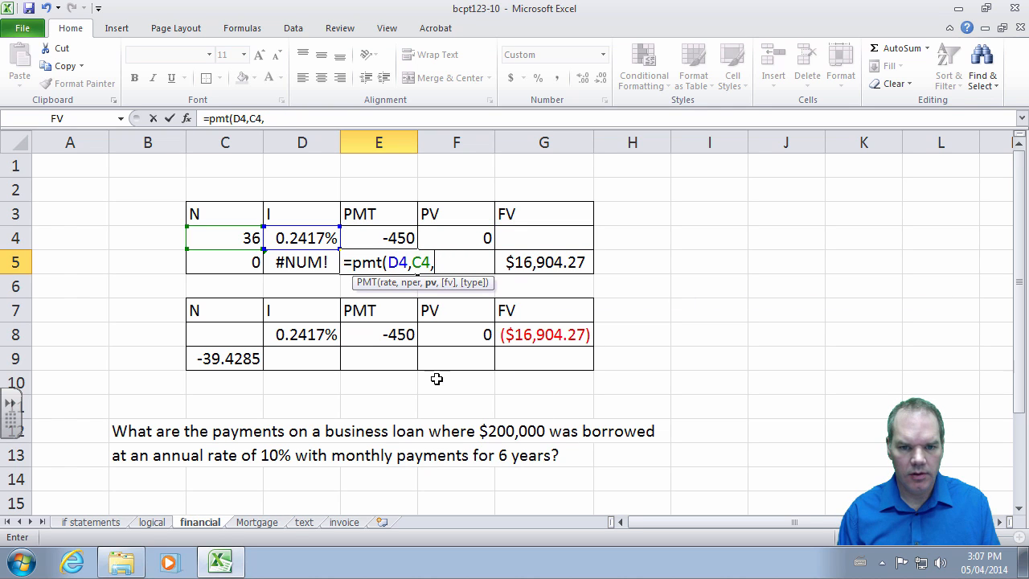
# - Complete the PMT formula in E5 with F4 as the present value and G4 as the future value
pyautogui.press('Up')
pyautogui.press('Right')
pyautogui.write(',')
pyautogui.press('Up')
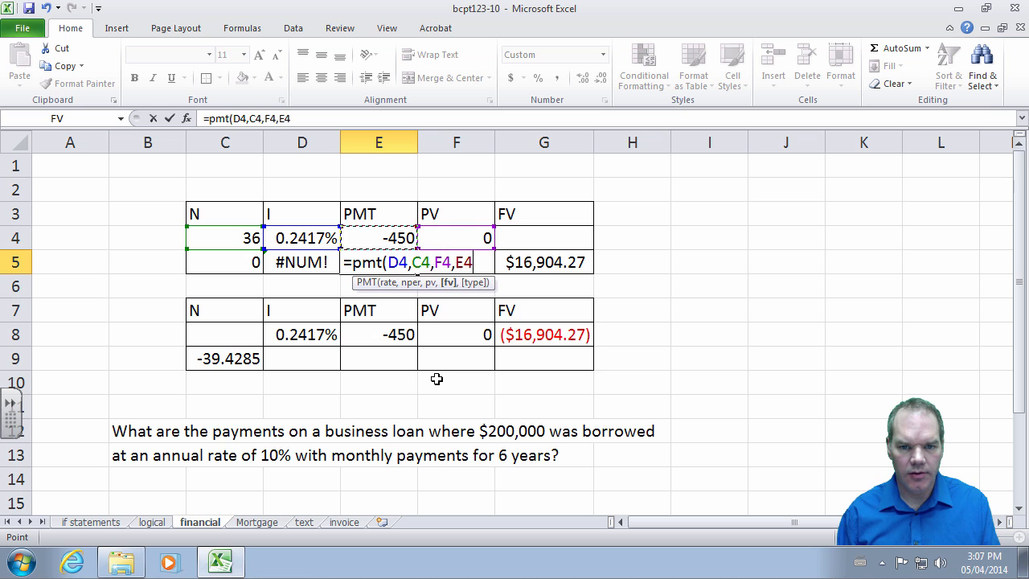
pyautogui.press('Right')
pyautogui.press('Right')
pyautogui.write(')')
pyautogui.press('Return')
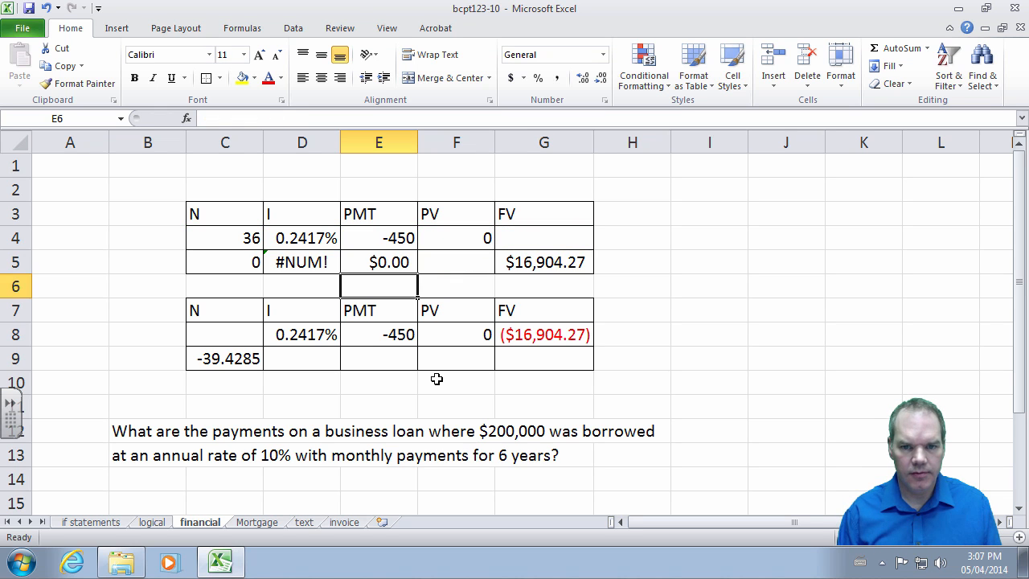
# - Begin a PV formula in cell F5 with D4 as the rate and C4 as the number of periods
pyautogui.press('Up')
pyautogui.press('Right')
pyautogui.write('=pv(')
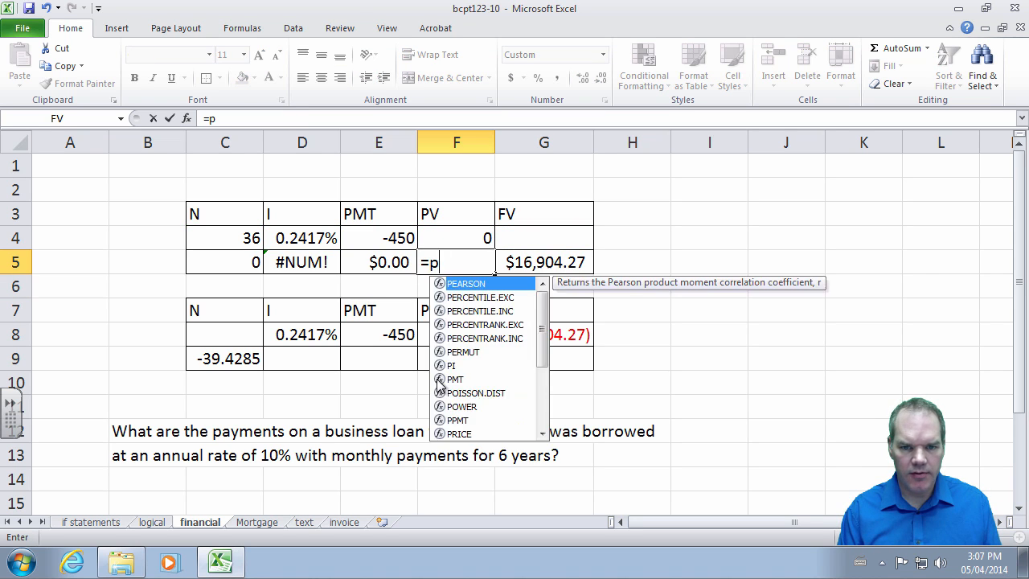
pyautogui.press('Up')
pyautogui.press('Left')
pyautogui.press('Left')
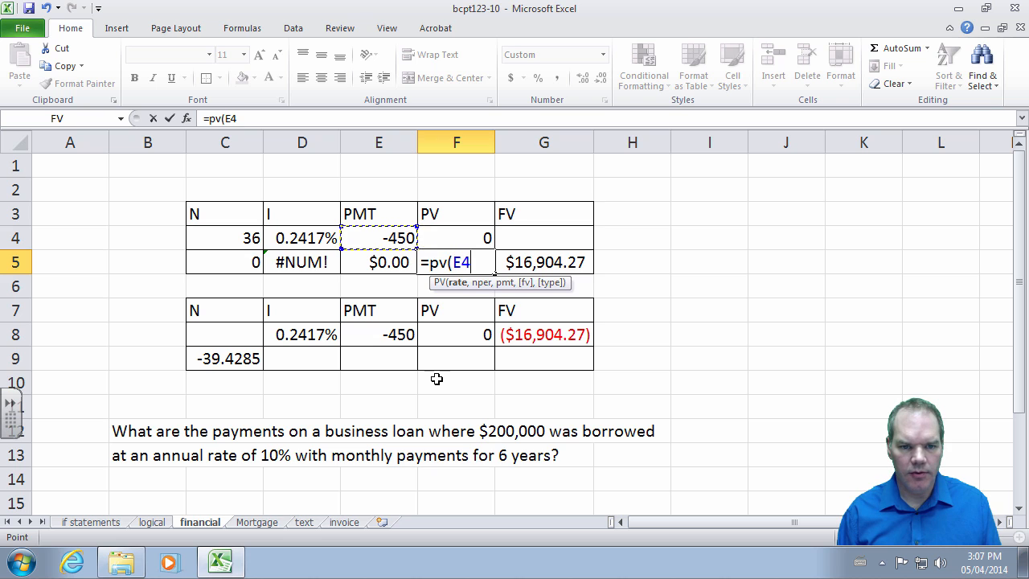
pyautogui.write(',')
pyautogui.press('Up')
pyautogui.press('Left')
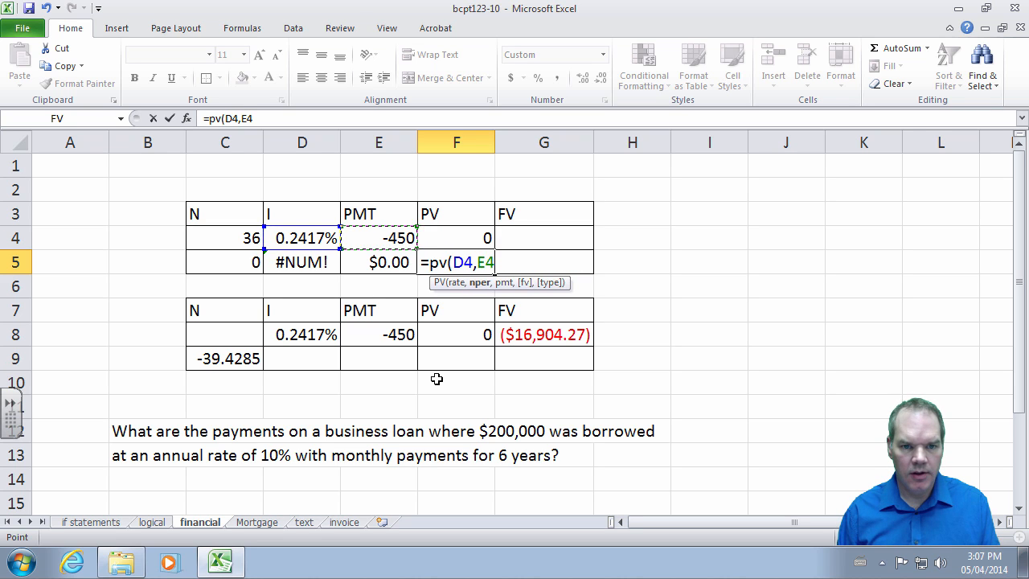
pyautogui.press('Left')
pyautogui.press('Left')
pyautogui.press('Left')
pyautogui.press('Right')
pyautogui.write(',')
# - Complete the PV formula in F5 with E4 as the payment and G4 as the future value
pyautogui.press('Up')
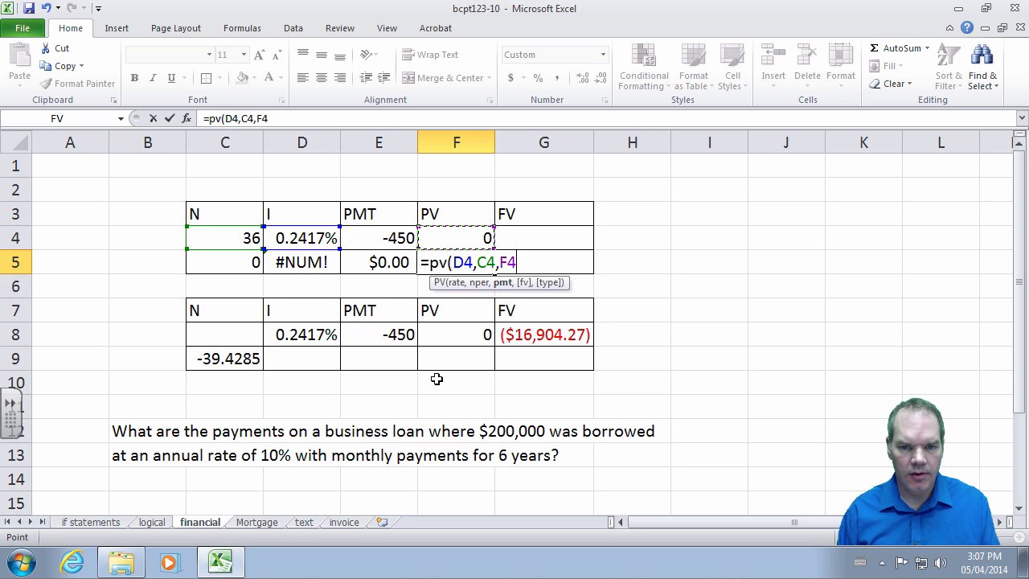
pyautogui.press('Left')
pyautogui.write(',')
pyautogui.press('Up')
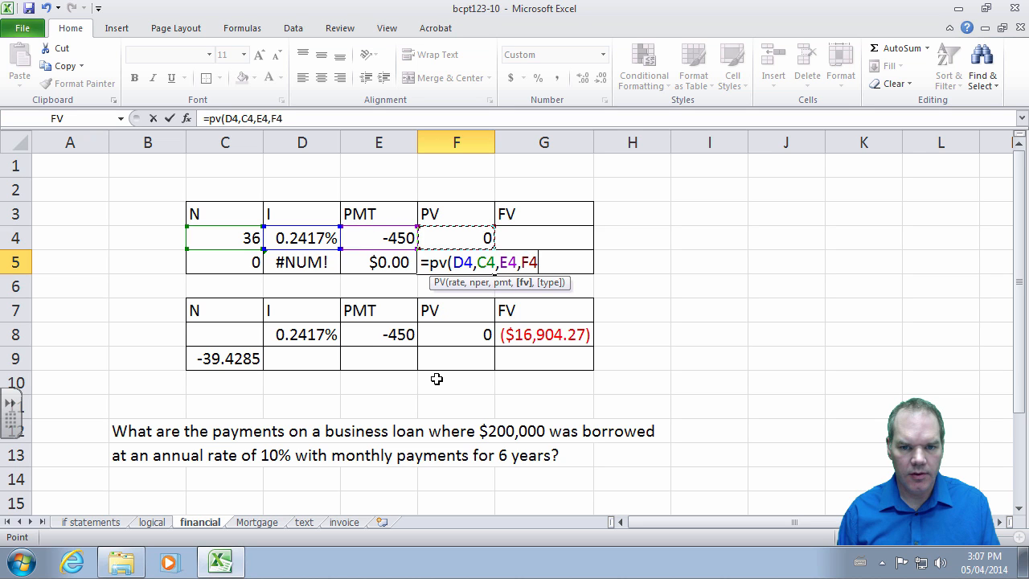
pyautogui.press('Right')
pyautogui.write(')')
pyautogui.press('Return')
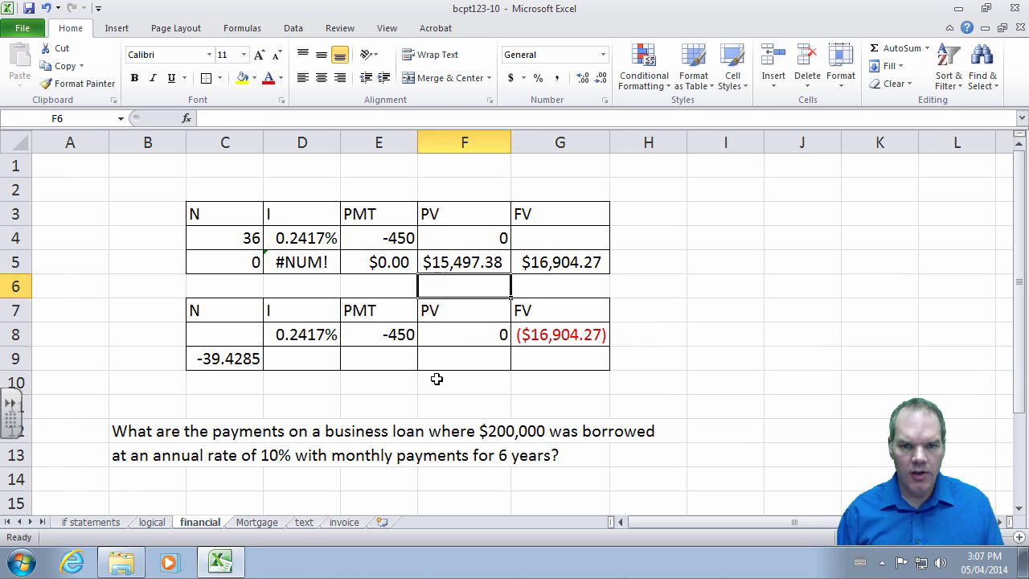
# - Link the first table's FV input in cell G4 to the calculated future value with =G5
pyautogui.press('Up')
pyautogui.press('Right')
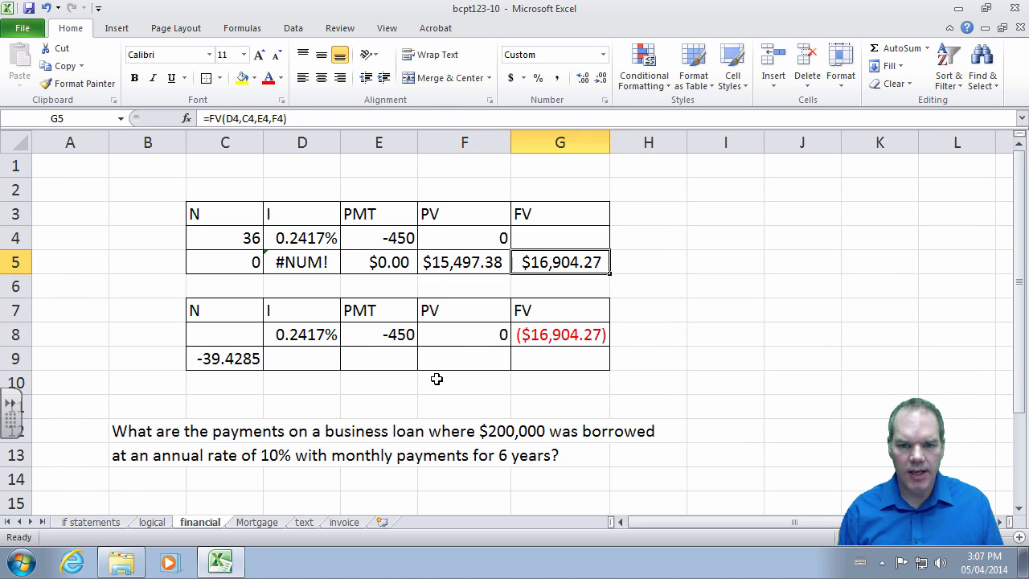
pyautogui.press('Up')
pyautogui.write('=')
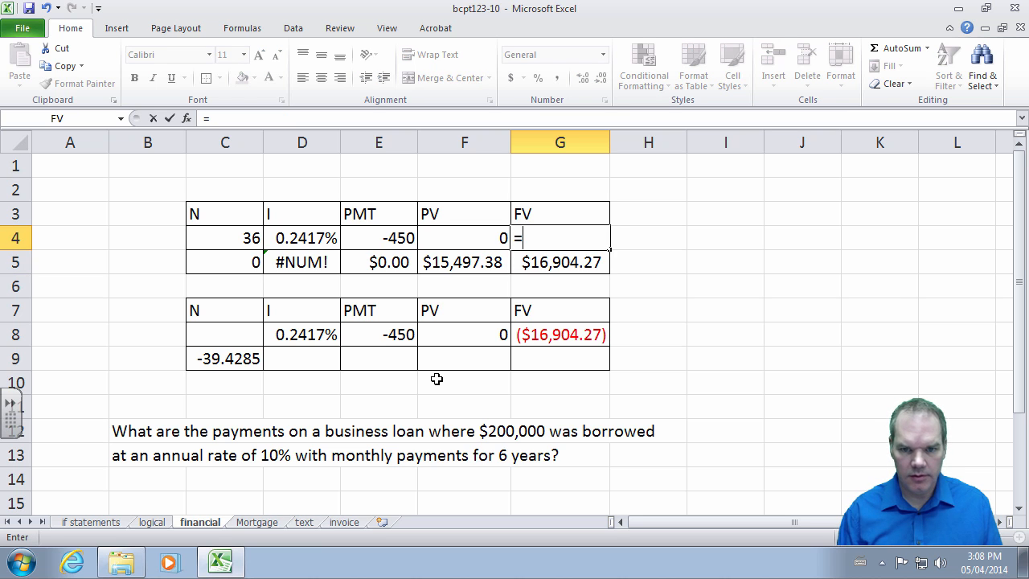
pyautogui.write('-')
pyautogui.press('Down')
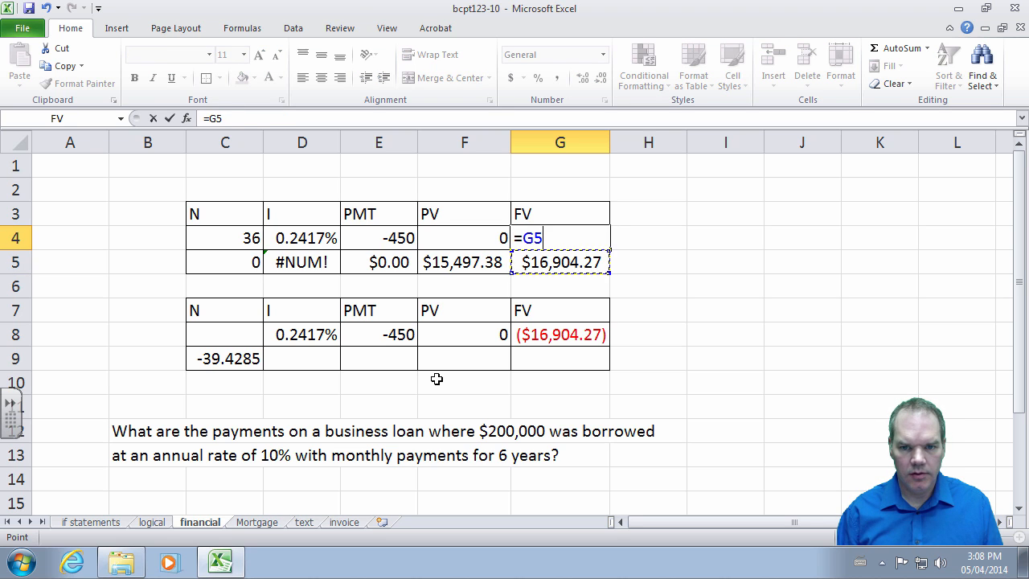
pyautogui.press('Return')
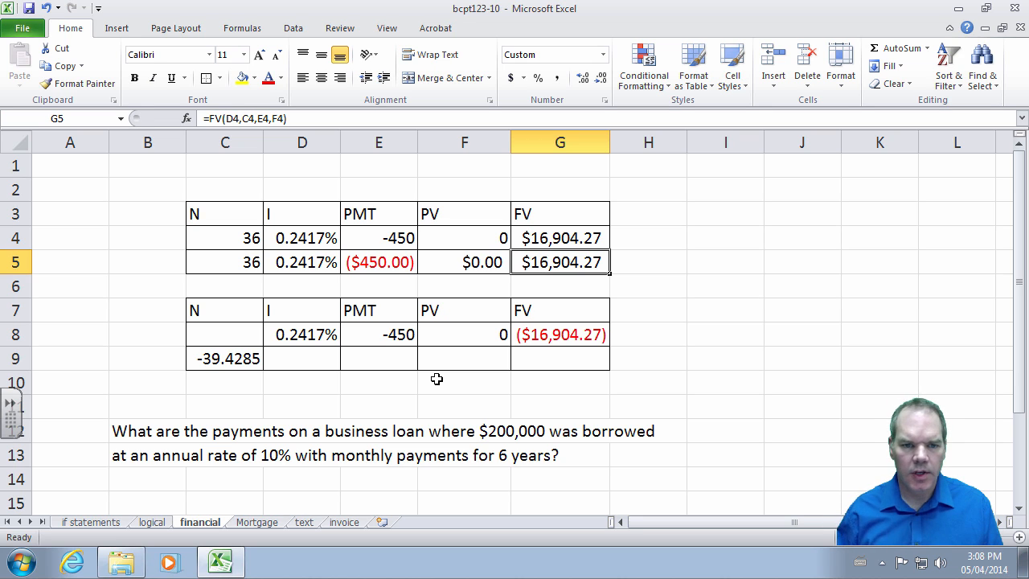
# - Review the first table's formulas cell by cell along row 5, from N through FV
pyautogui.click(238, 238)
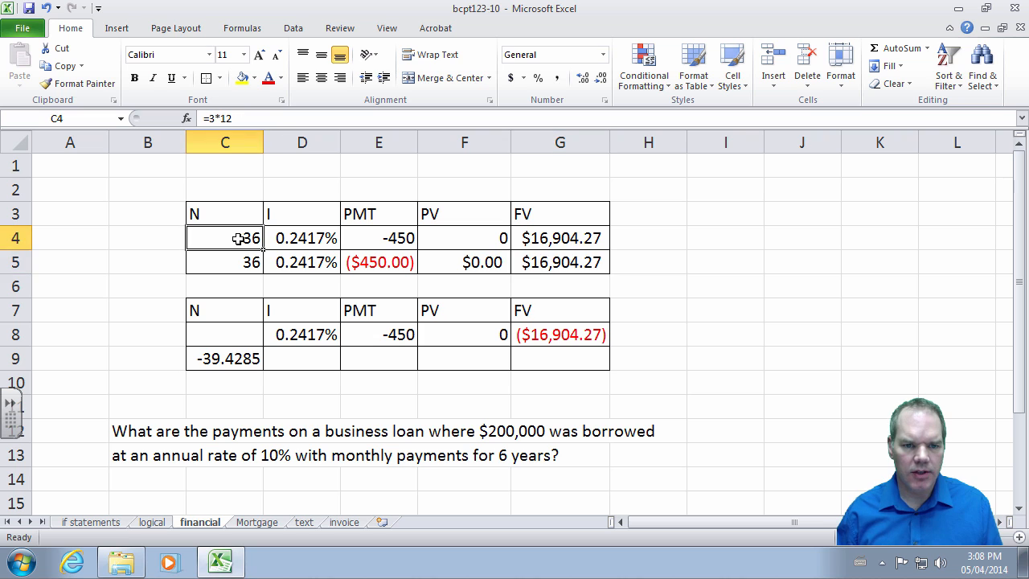
pyautogui.press('Down')
pyautogui.press('Right')
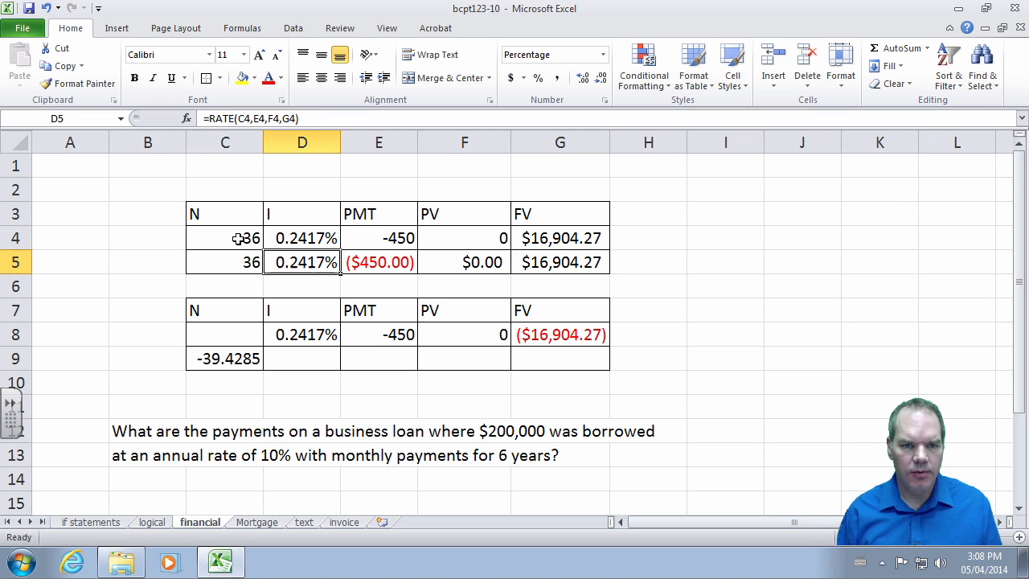
pyautogui.press('Right')
pyautogui.press('Right')
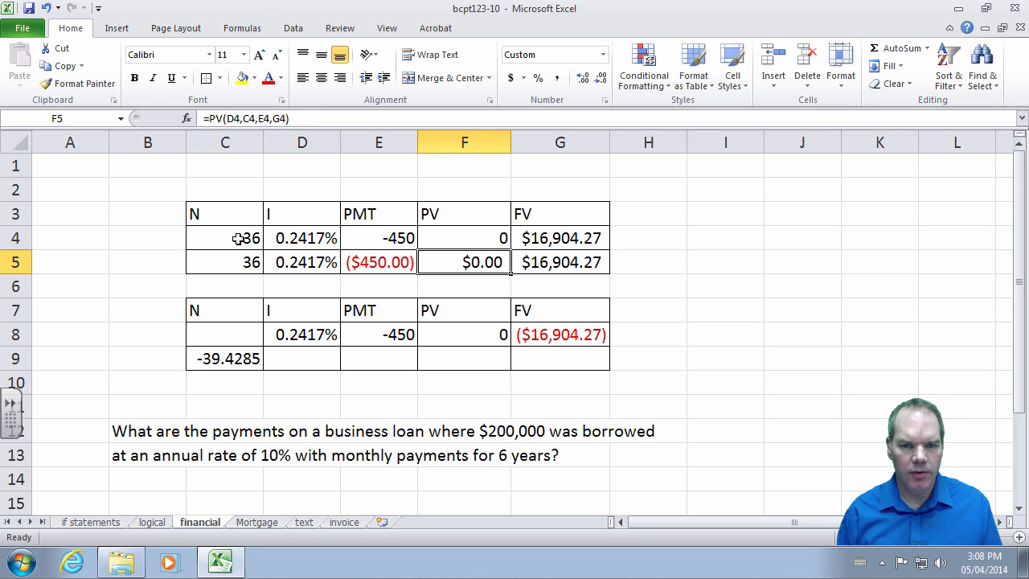
pyautogui.press('Right')
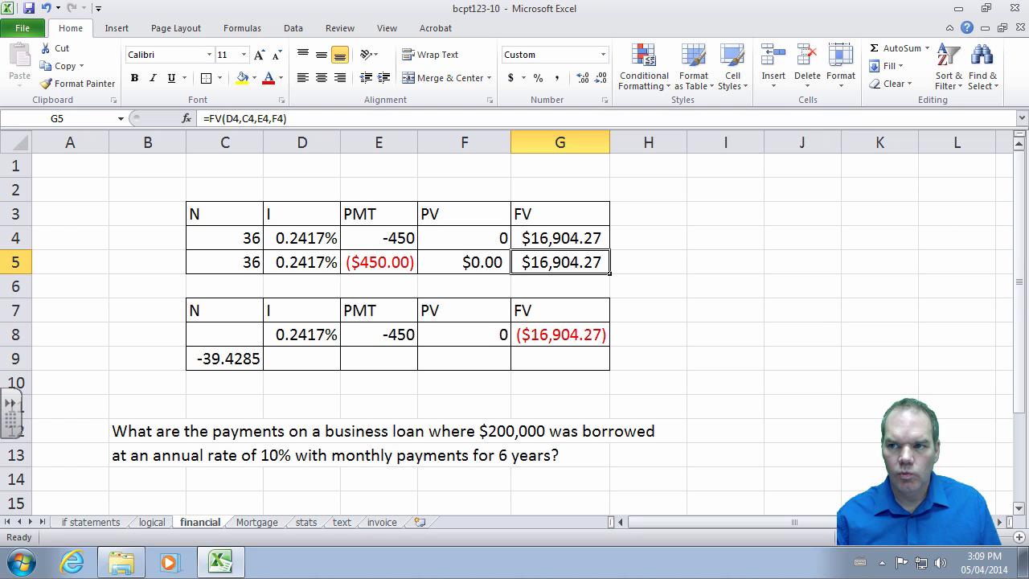
pyautogui.click(802, 261)
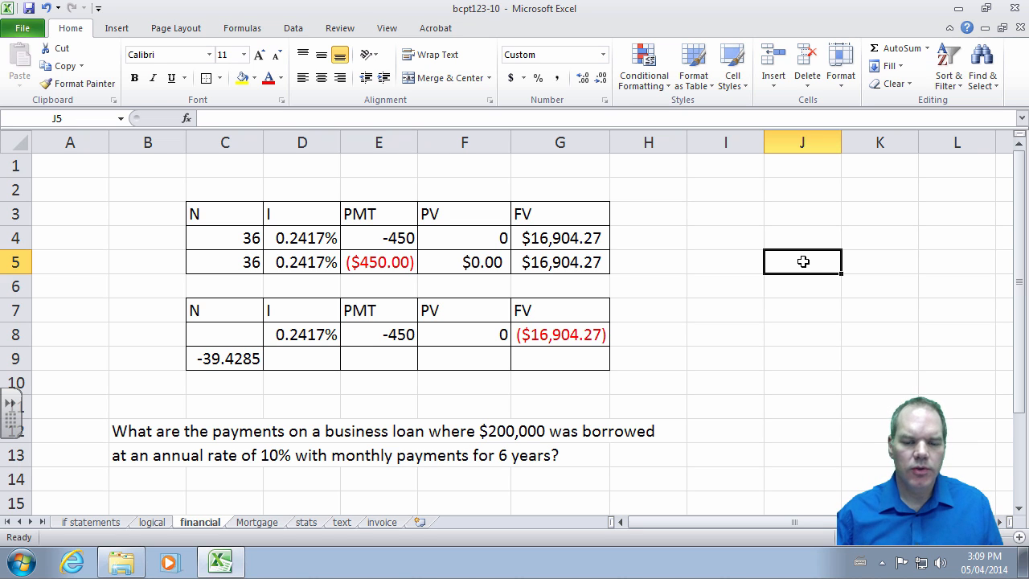
# - Switch to the Mortgage sheet and examine the rates in B3:O3 and the terms in A4:A19
pyautogui.click(254, 522)
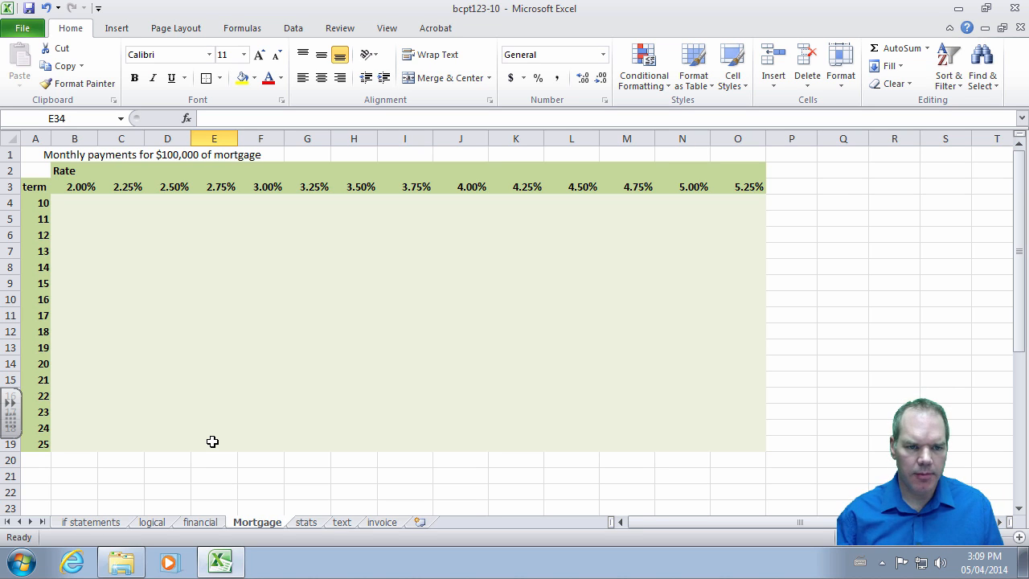
pyautogui.click(72, 186)
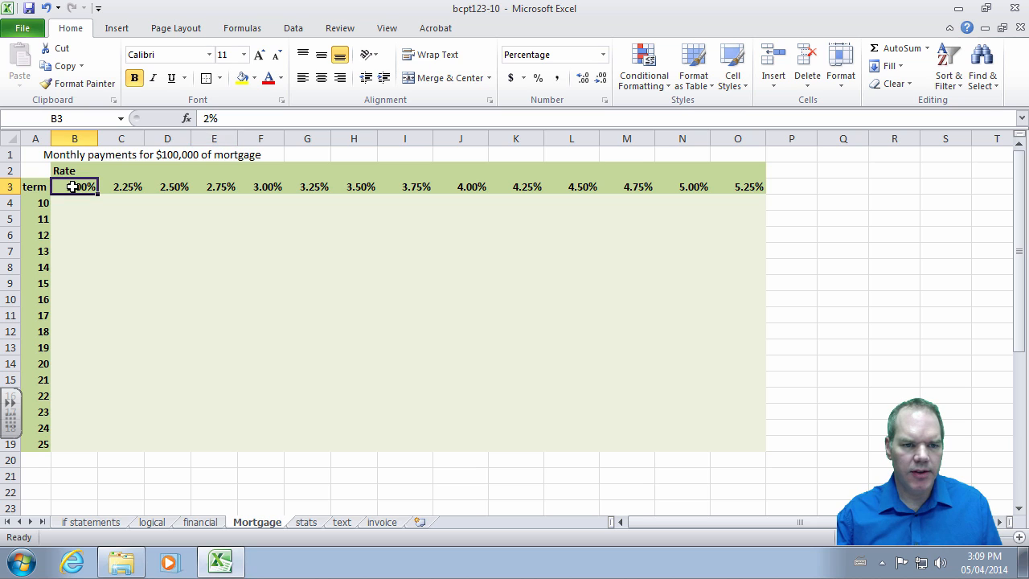
pyautogui.click(127, 188)
pyautogui.click(156, 188)
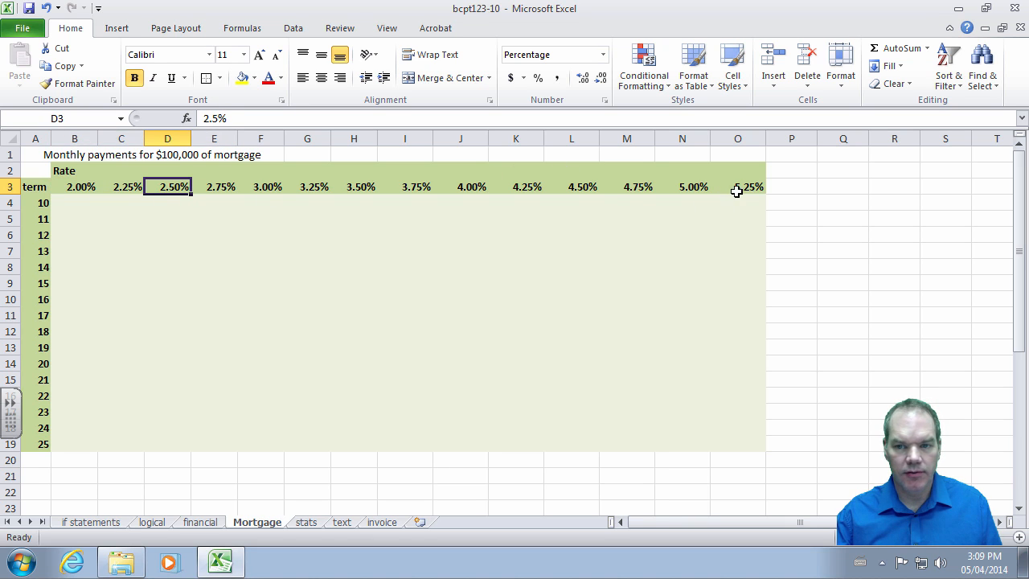
pyautogui.click(741, 187)
pyautogui.moveTo(79, 190); pyautogui.dragTo(747, 187)
pyautogui.click(213, 234)
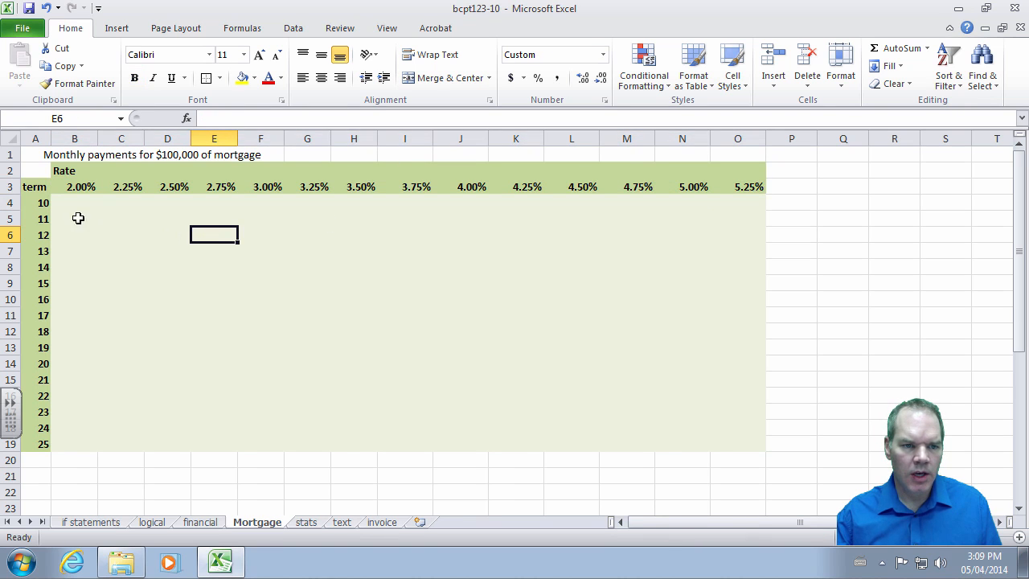
pyautogui.moveTo(47, 202); pyautogui.dragTo(37, 439)
# - Begin a PMT formula in cell B4 with the row-locked reference B$3 as the rate
pyautogui.click(77, 203)
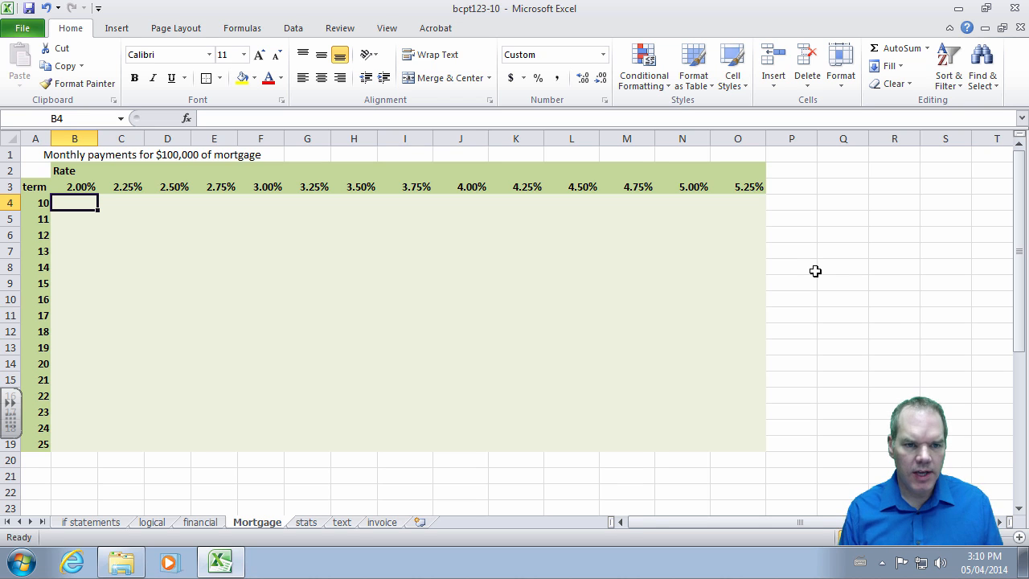
pyautogui.write('=pmt(')
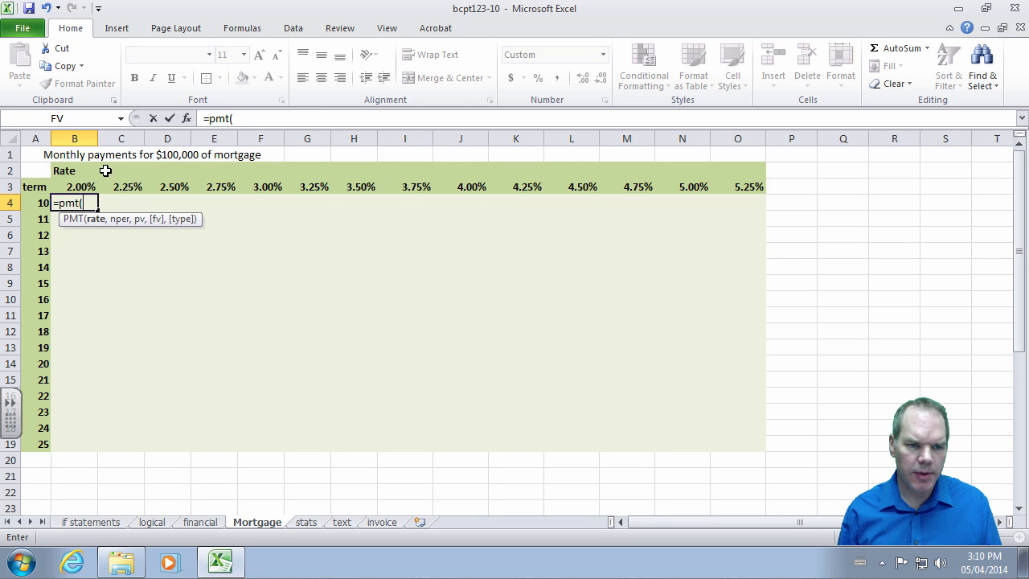
pyautogui.click(74, 187)
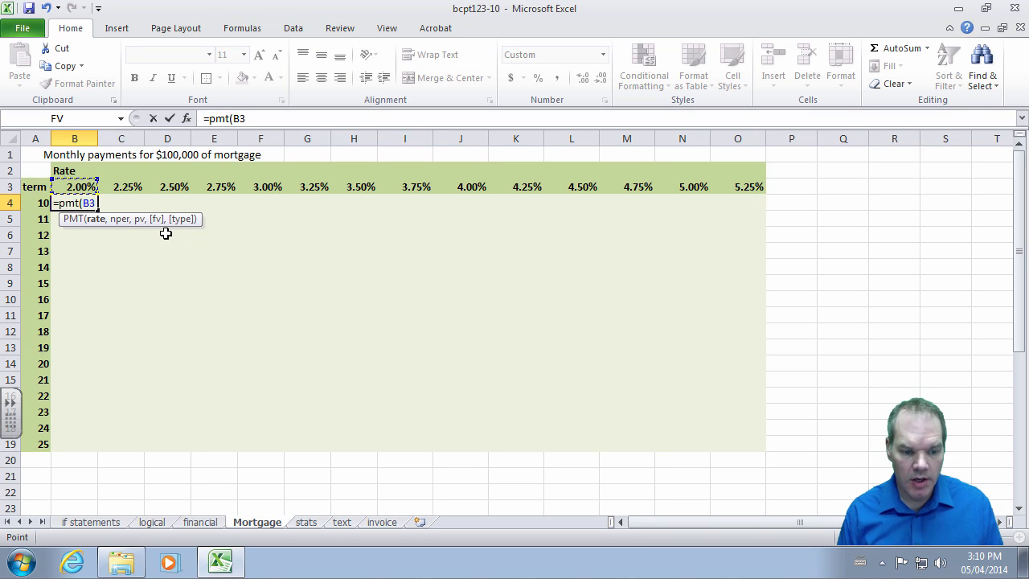
pyautogui.press('F4')
pyautogui.press('F4')
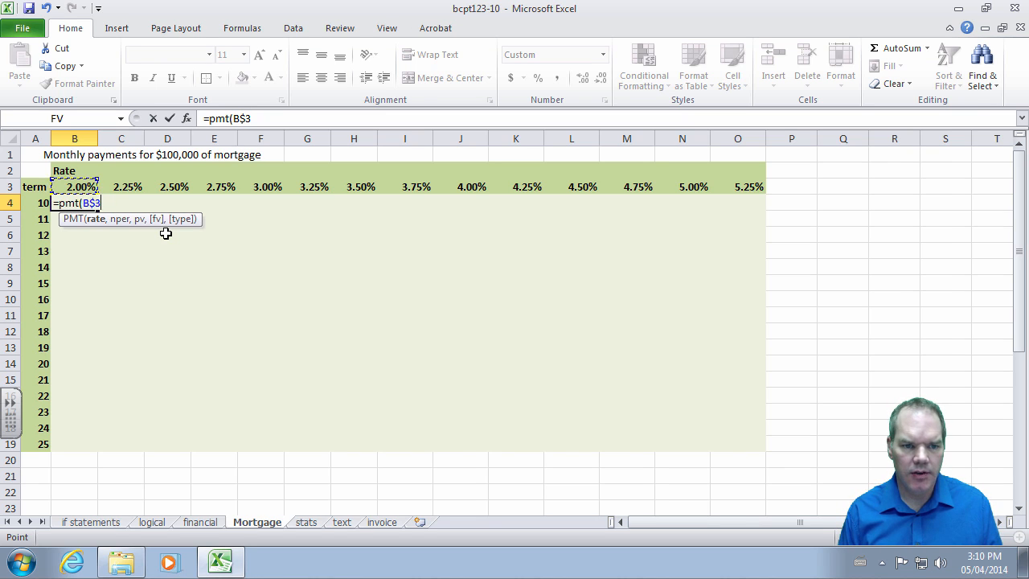
pyautogui.write(',')
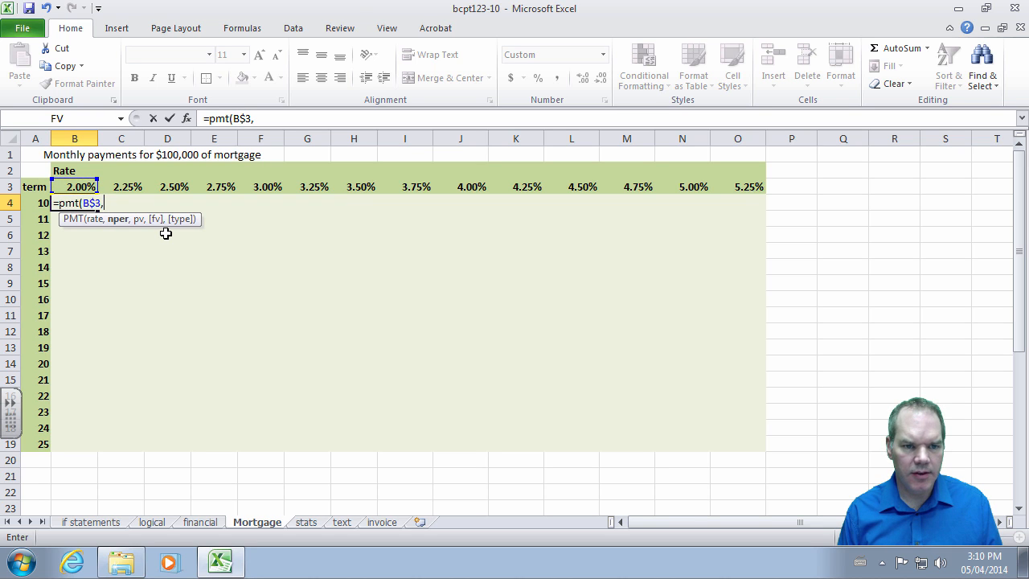
# - Set the number of periods in B4's PMT formula to 12*$A4, with the term column locked
pyautogui.write('12')
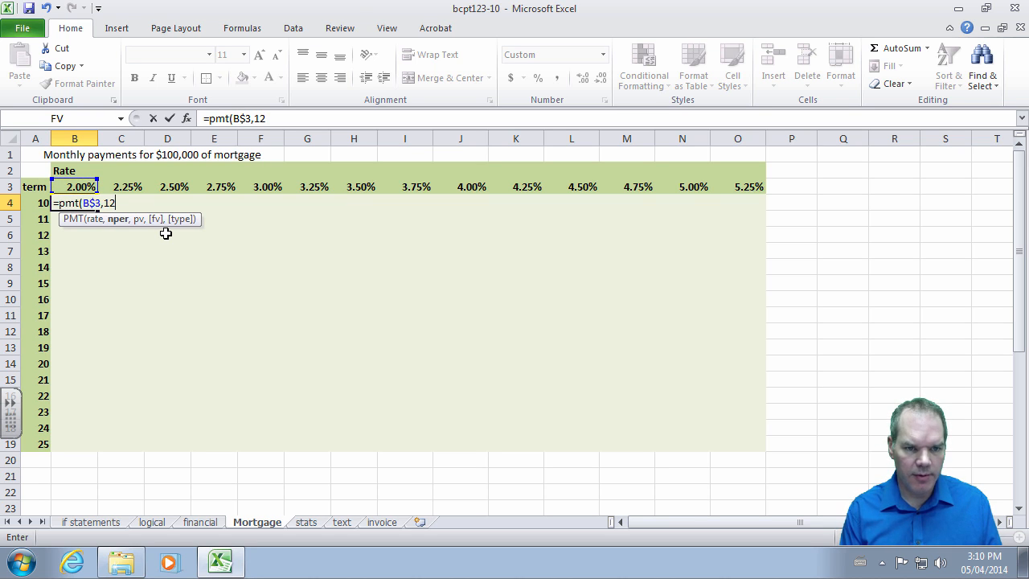
pyautogui.write('*')
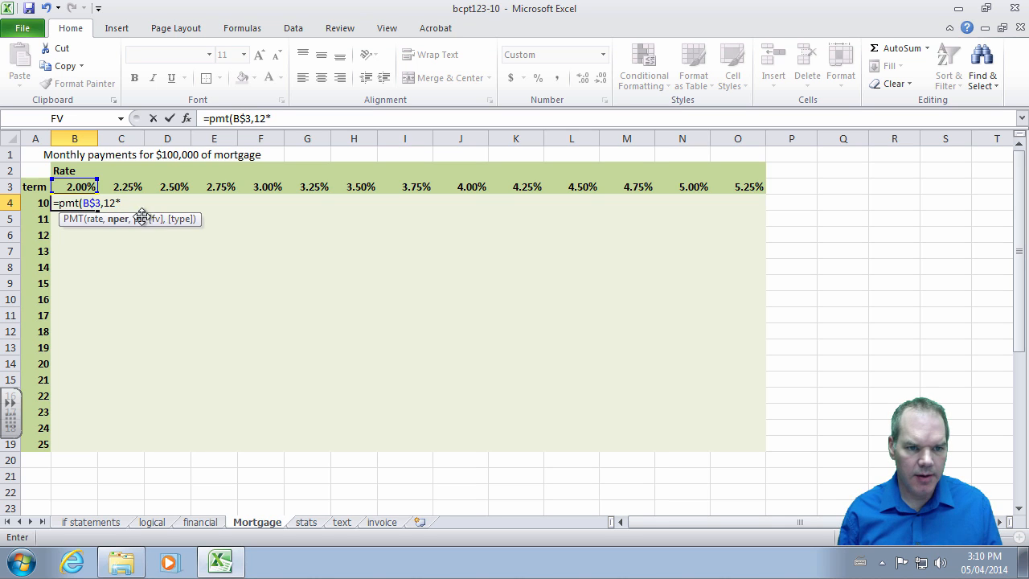
pyautogui.click(38, 203)
pyautogui.press('F4')
pyautogui.press('F4')
pyautogui.press('F4')
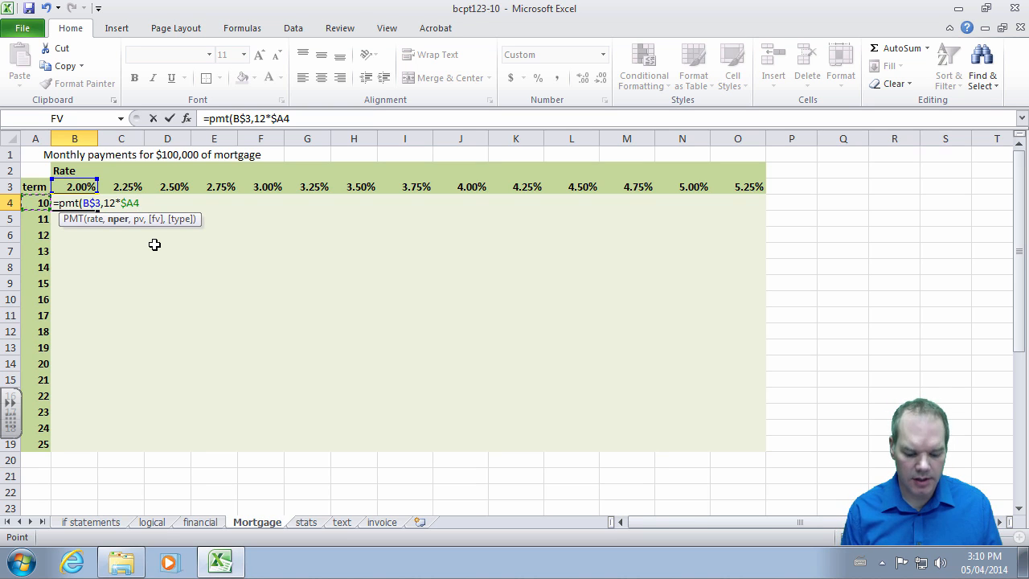
pyautogui.write(',')
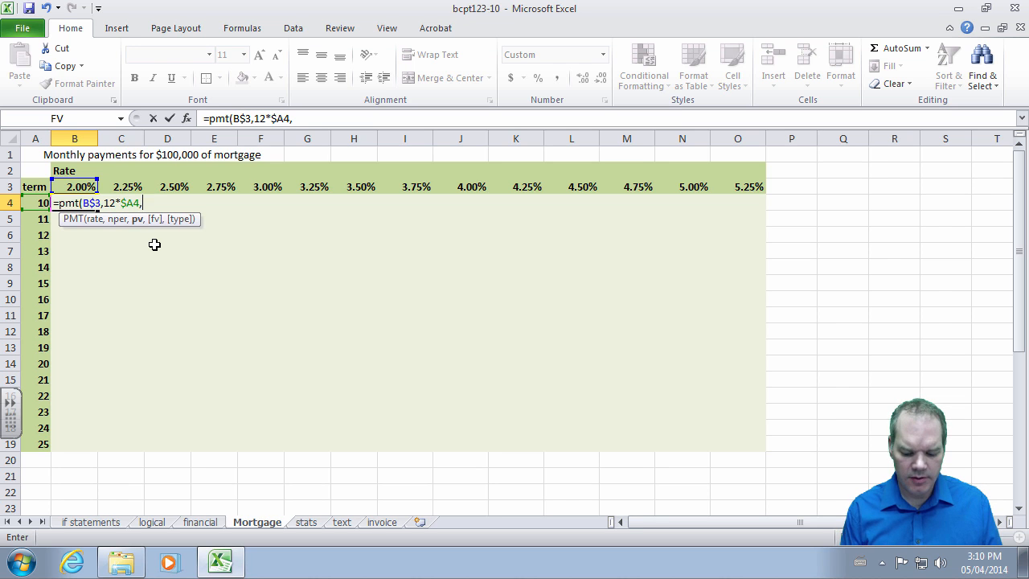
# - Complete B4's PMT formula with a present value of -100000 and a future value of 0
pyautogui.write('-100')
pyautogui.press('BackSpace')
pyautogui.press('BackSpace')
pyautogui.press('BackSpace')
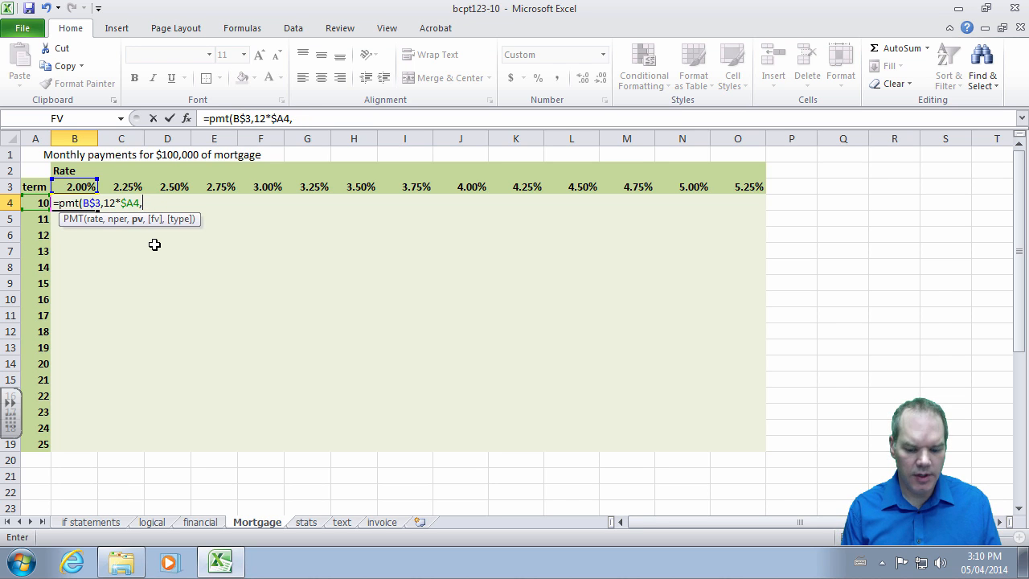
pyautogui.write('-100000')
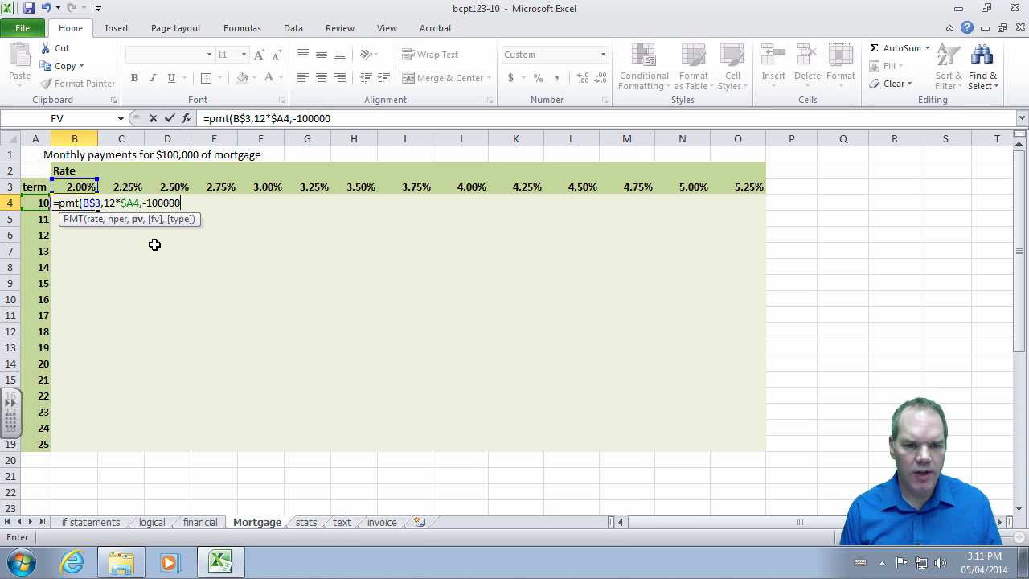
pyautogui.write(',')
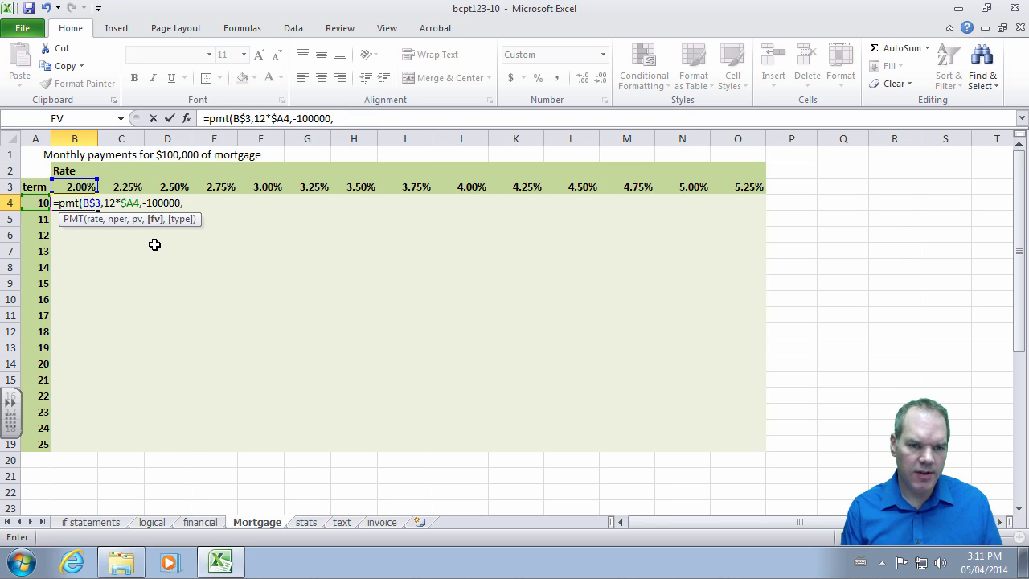
pyautogui.write('0')
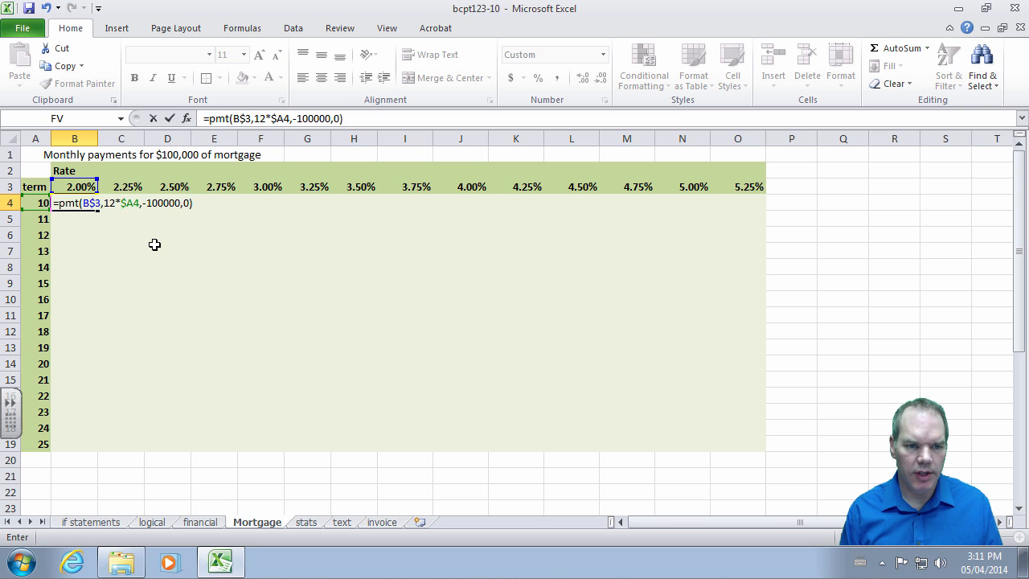
pyautogui.press('Return')
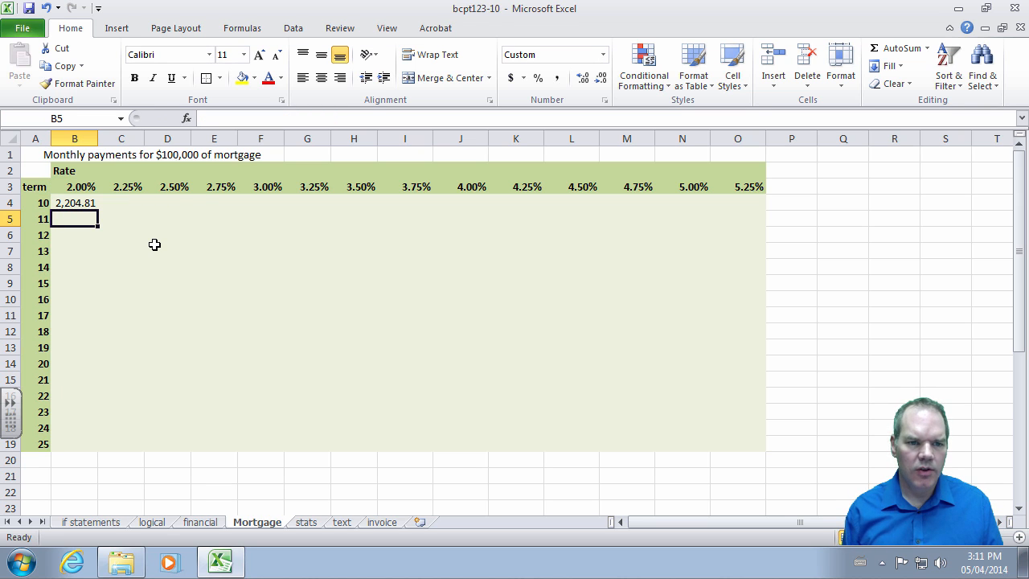
# - Fill the payment formula from B4 across the 10-year row through cell O4
pyautogui.click(77, 204)
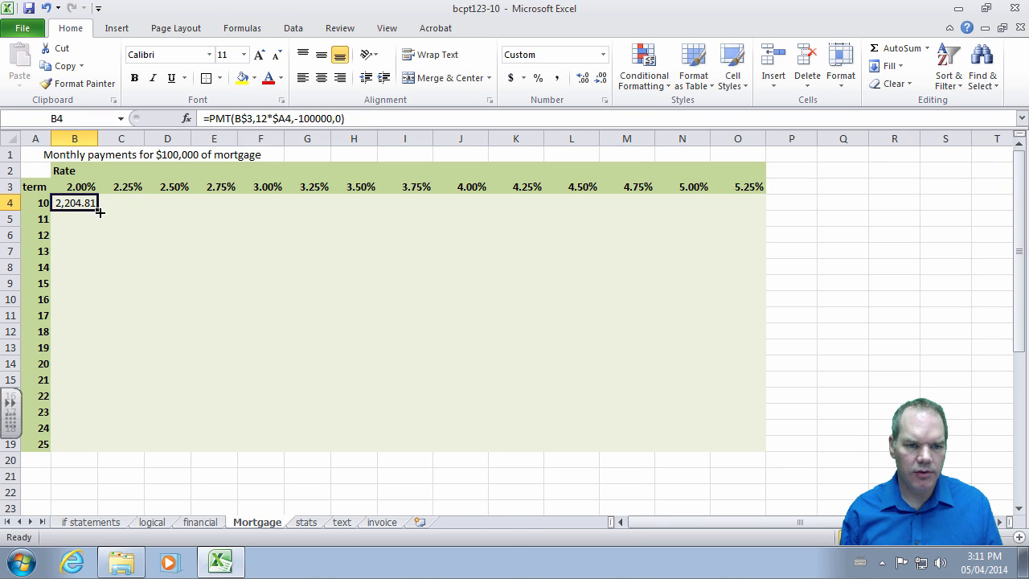
pyautogui.moveTo(99, 211); pyautogui.dragTo(747, 208)
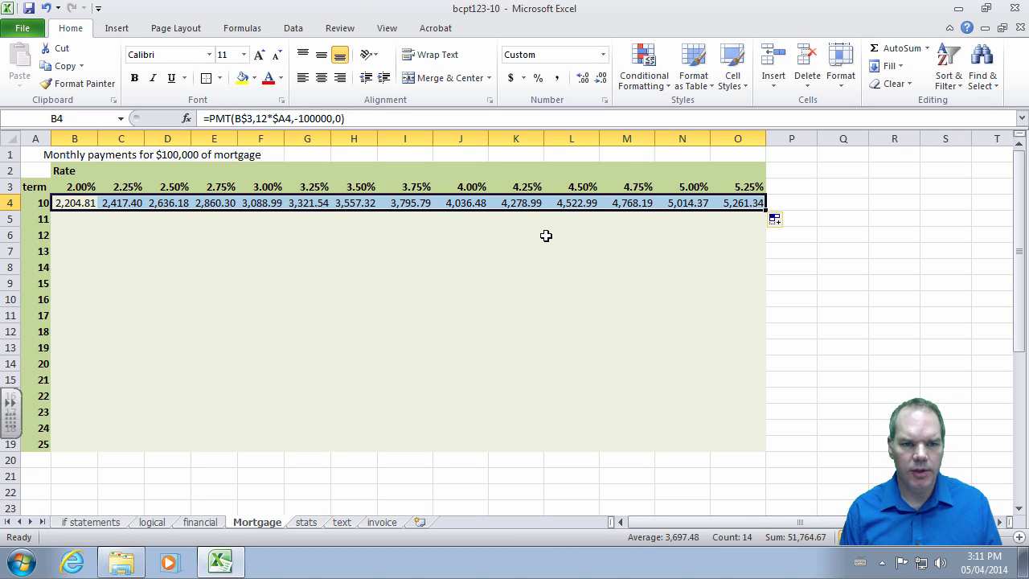
# - Check the references in O4's formula, and change the rate in B4's PMT formula to B$3/12
pyautogui.doubleClick(754, 202)
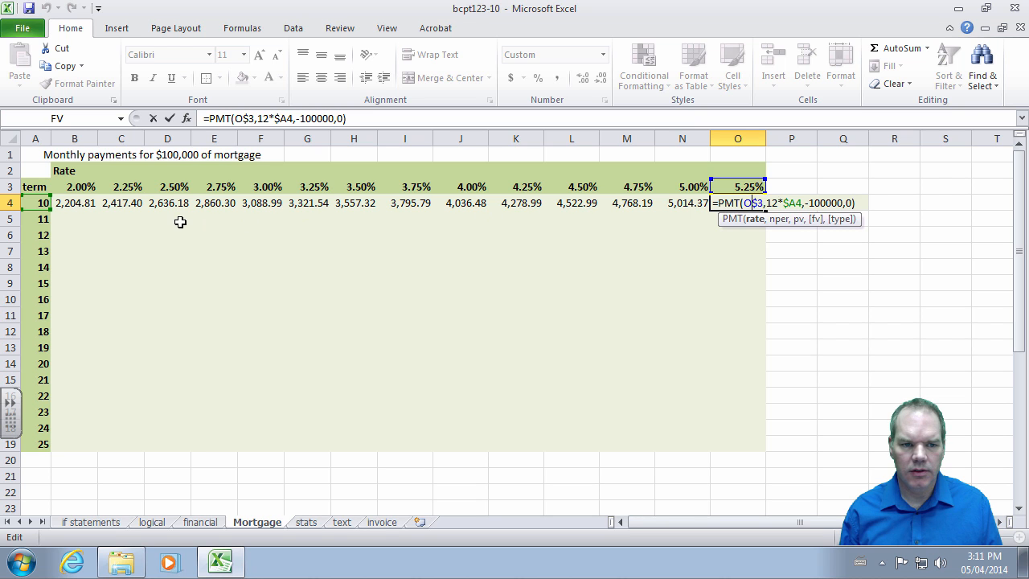
pyautogui.click(78, 203)
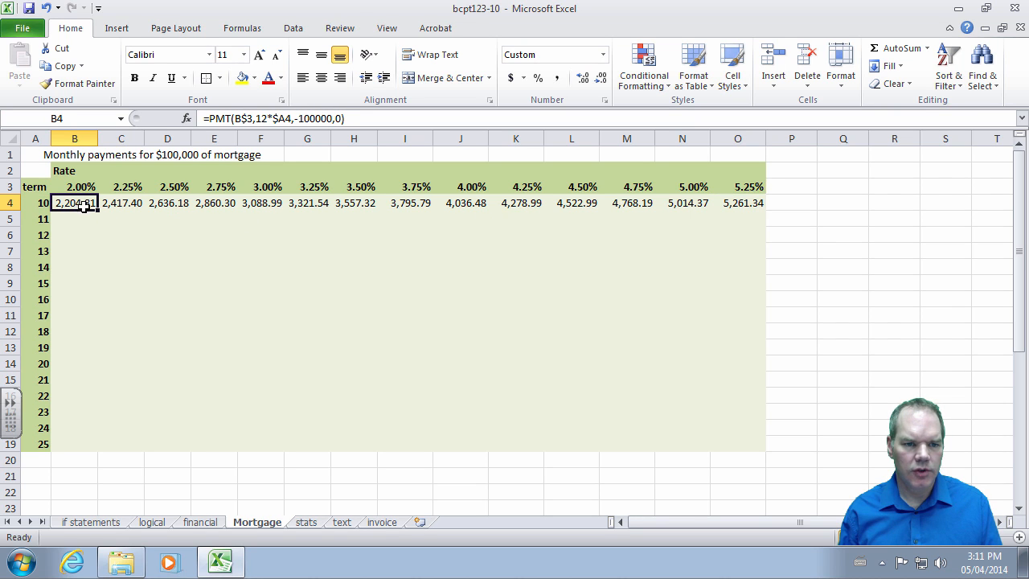
pyautogui.doubleClick(90, 203)
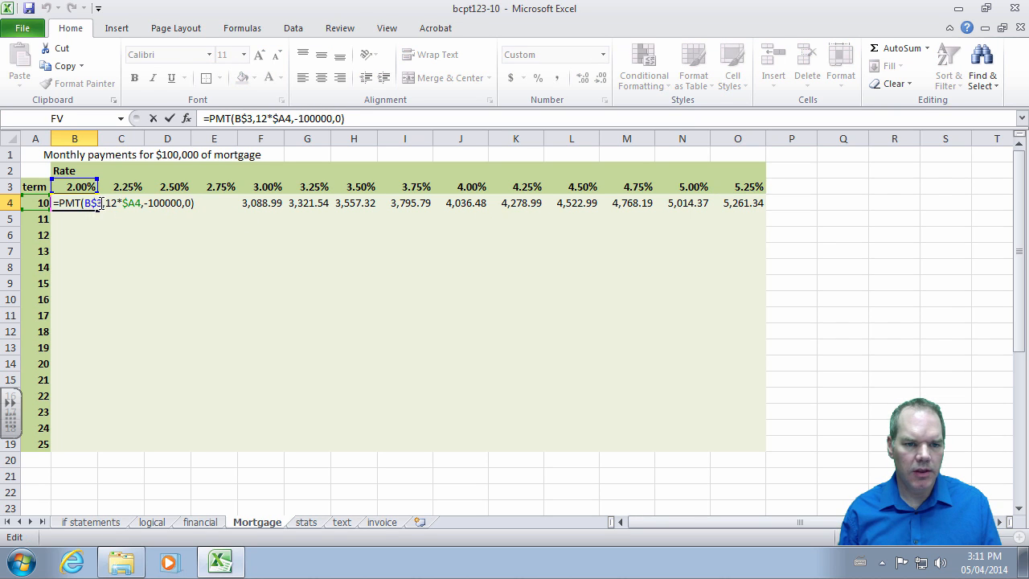
pyautogui.click(99, 202)
pyautogui.write('/12')
pyautogui.press('Return')
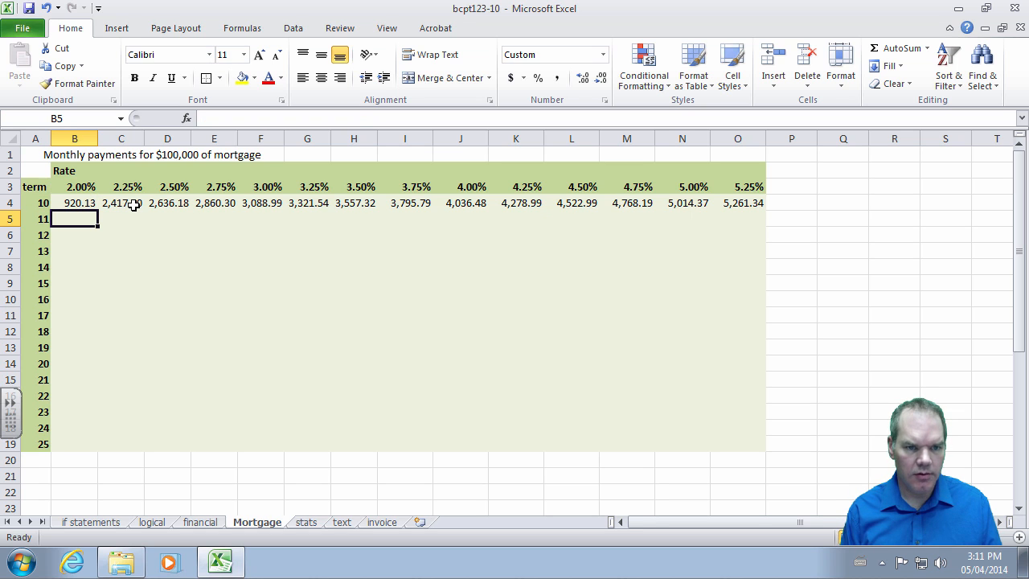
# - Fill B4's monthly-rate payment formula across the 10-year row through O4 and inspect the references in O4
pyautogui.click(78, 206)
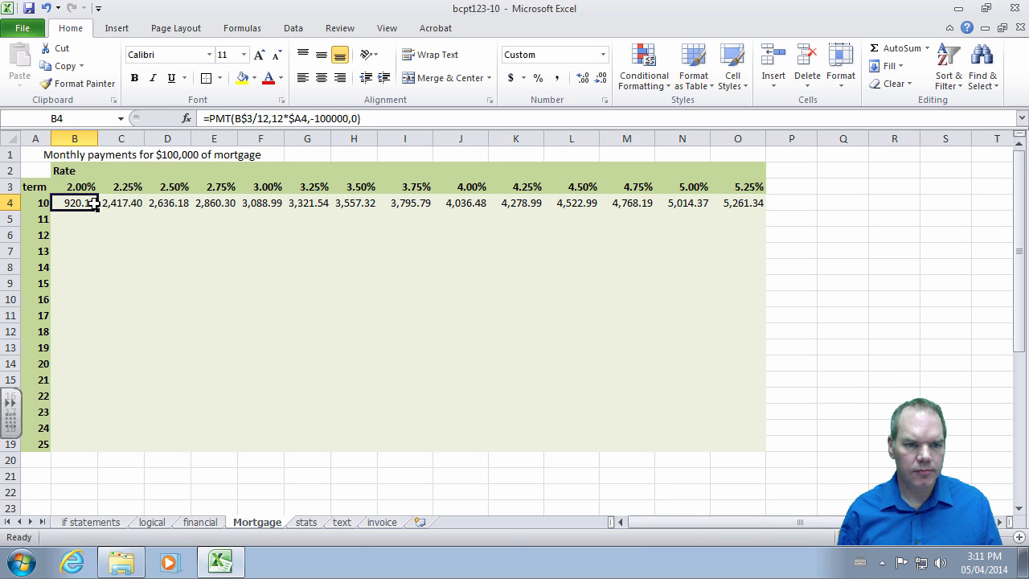
pyautogui.moveTo(97, 211); pyautogui.dragTo(760, 205)
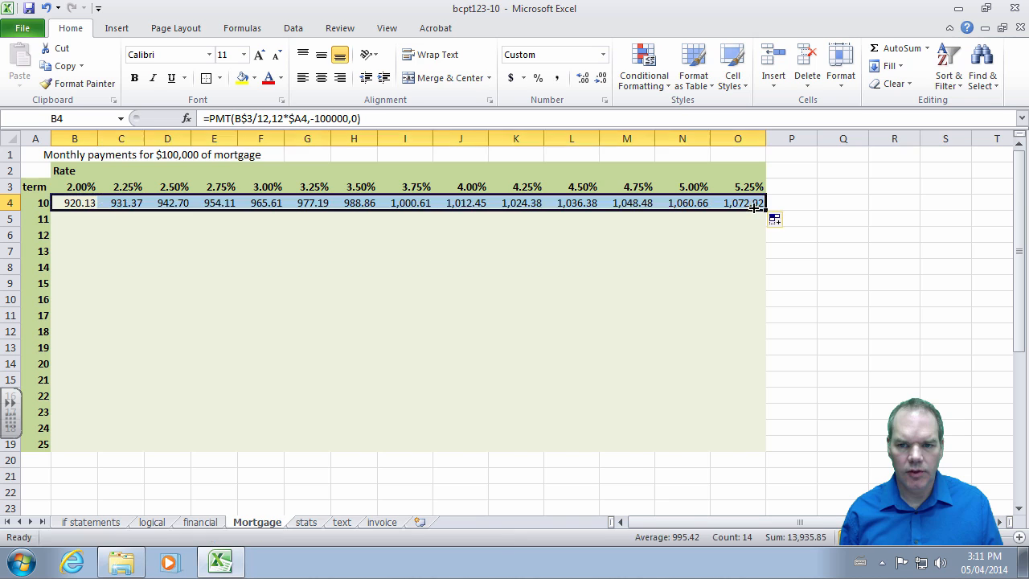
pyautogui.click(747, 202)
pyautogui.doubleClick(747, 203)
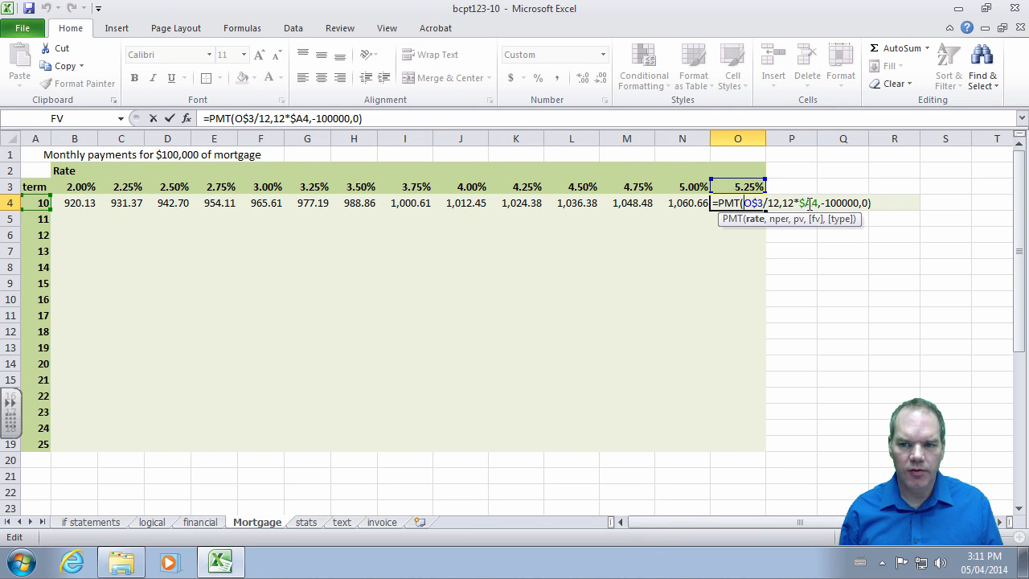
pyautogui.press('Escape')
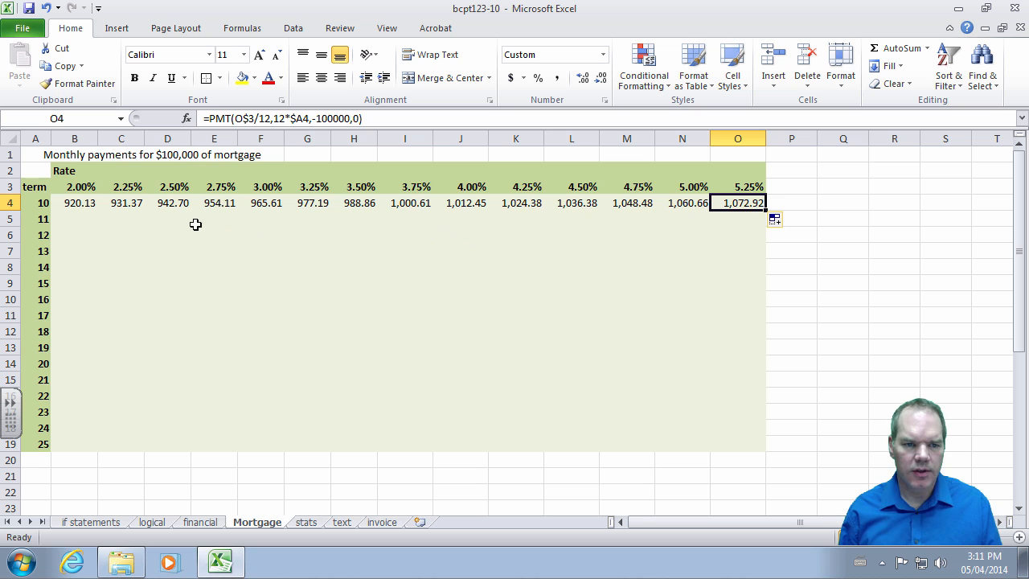
# - Fill the 10-year row's payment formulas down to the 25-year term, covering B4:O19, and check the formula in O19
pyautogui.moveTo(76, 203); pyautogui.dragTo(758, 444)
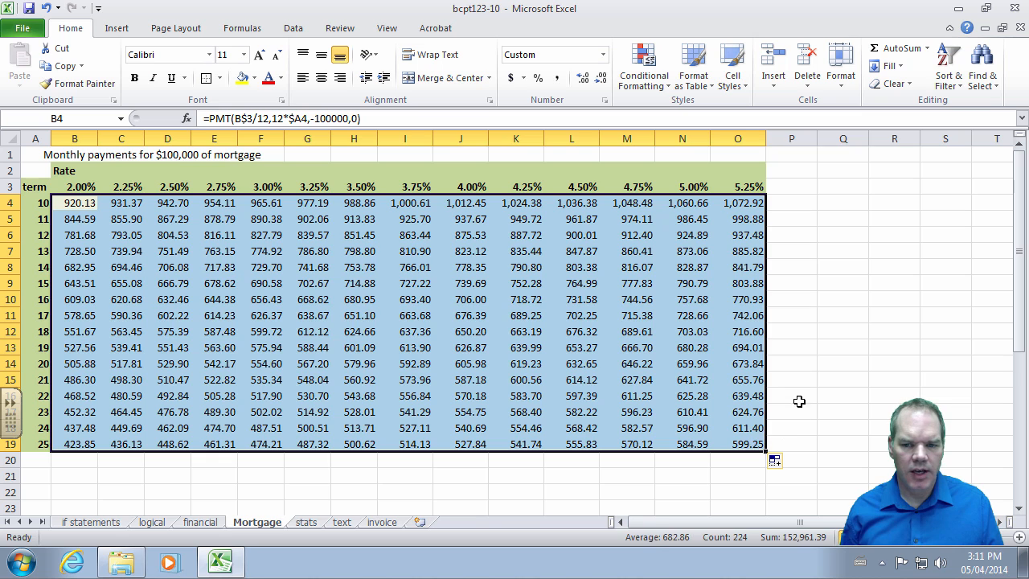
pyautogui.click(745, 442)
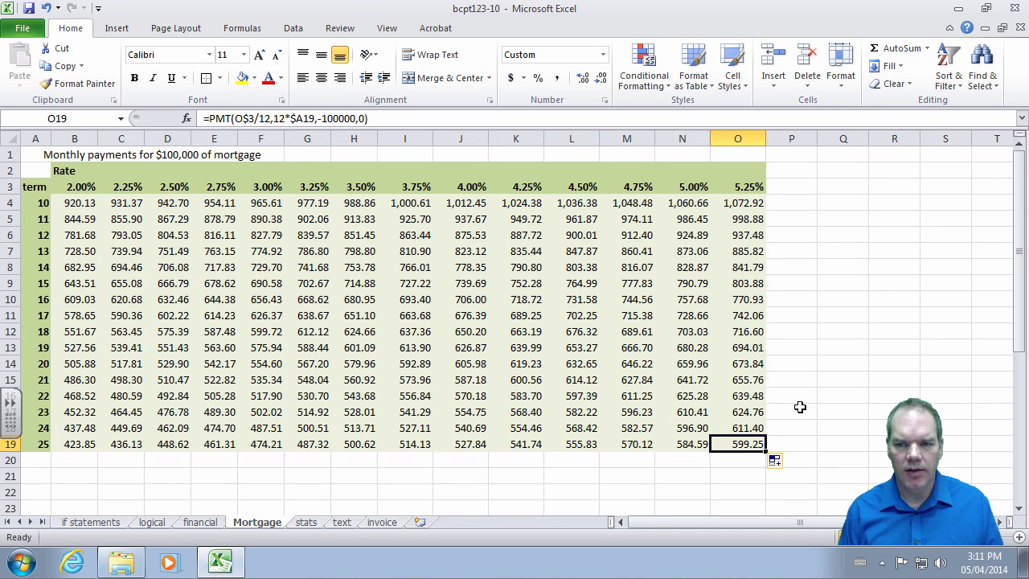